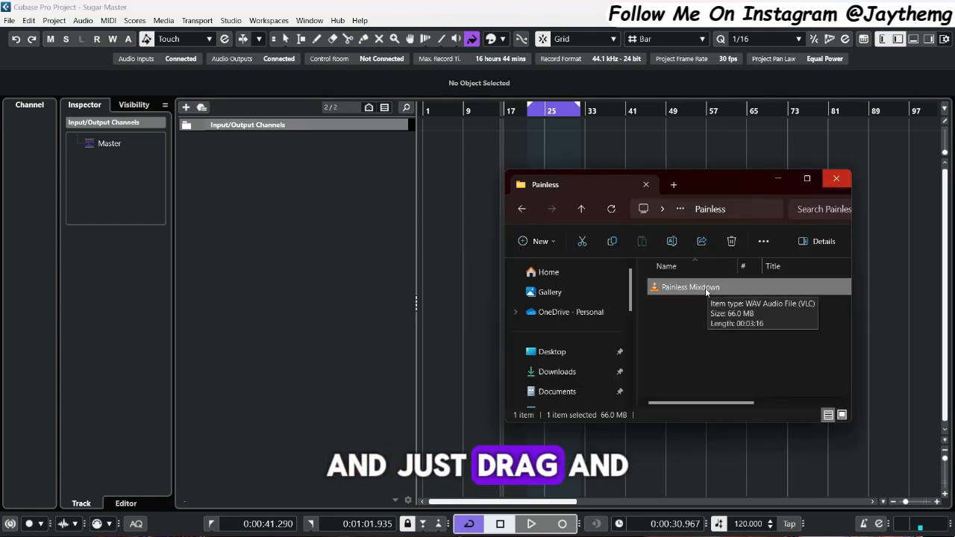
# Import the Painless Mixdown audio file, copying it into the project folder, and move it to the start of bar 1.
pyautogui.moveTo(705, 288); pyautogui.dragTo(467, 164)
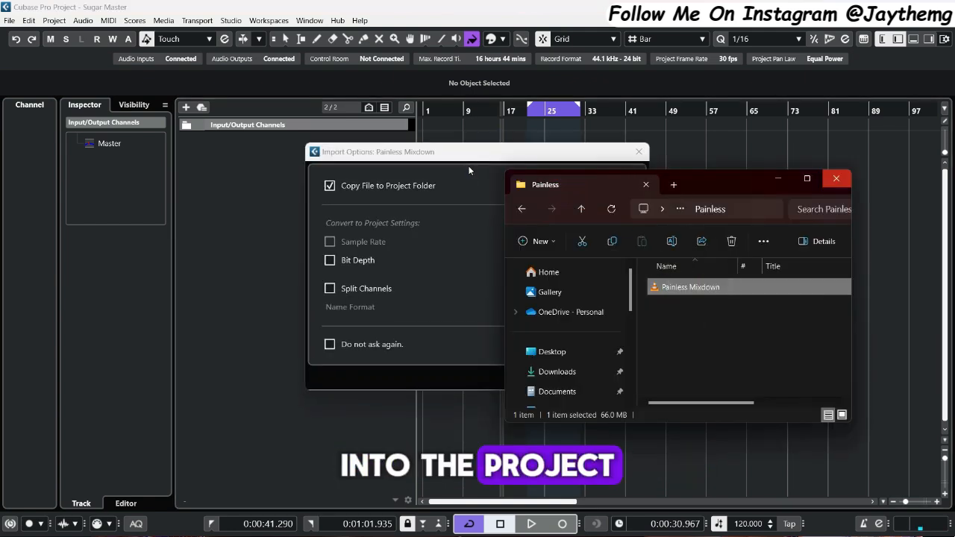
pyautogui.click(564, 376)
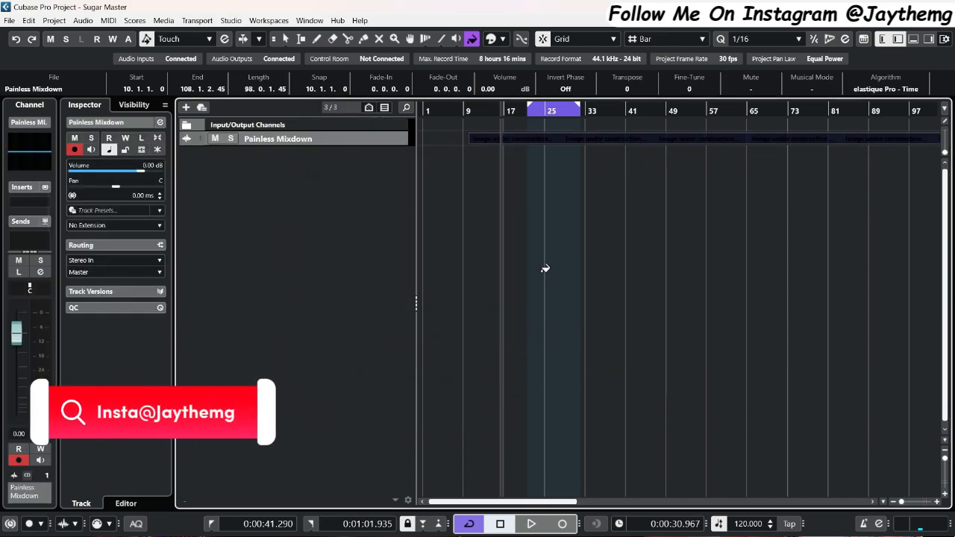
pyautogui.moveTo(701, 158); pyautogui.dragTo(654, 155)
pyautogui.click(693, 395)
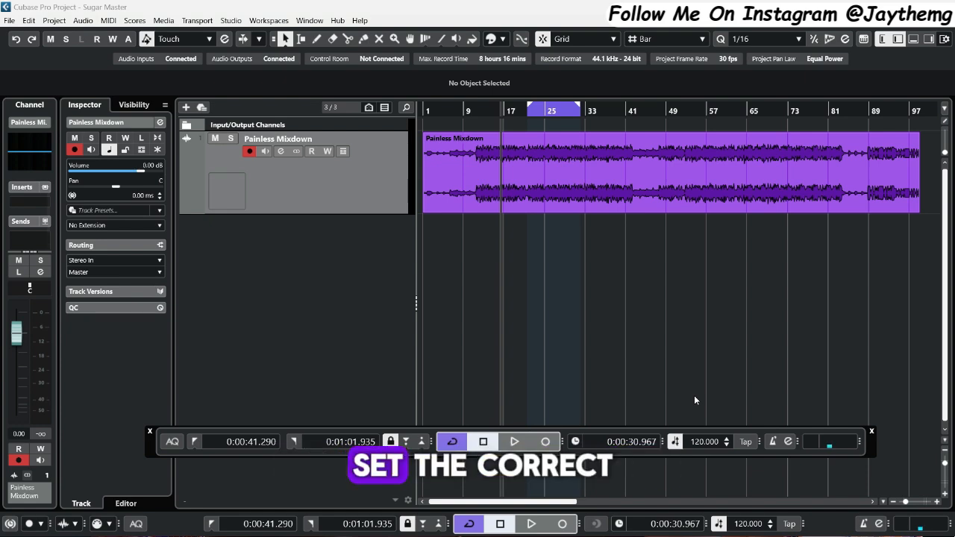
# Set the project tempo to 93 BPM and place the playhead at bar 17.
pyautogui.doubleClick(691, 442)
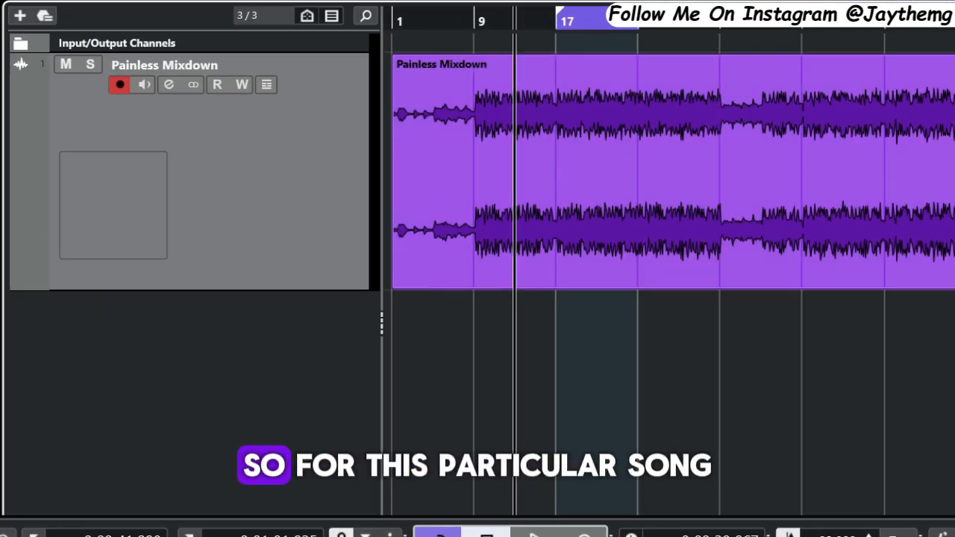
pyautogui.click(748, 147)
pyautogui.click(573, 39)
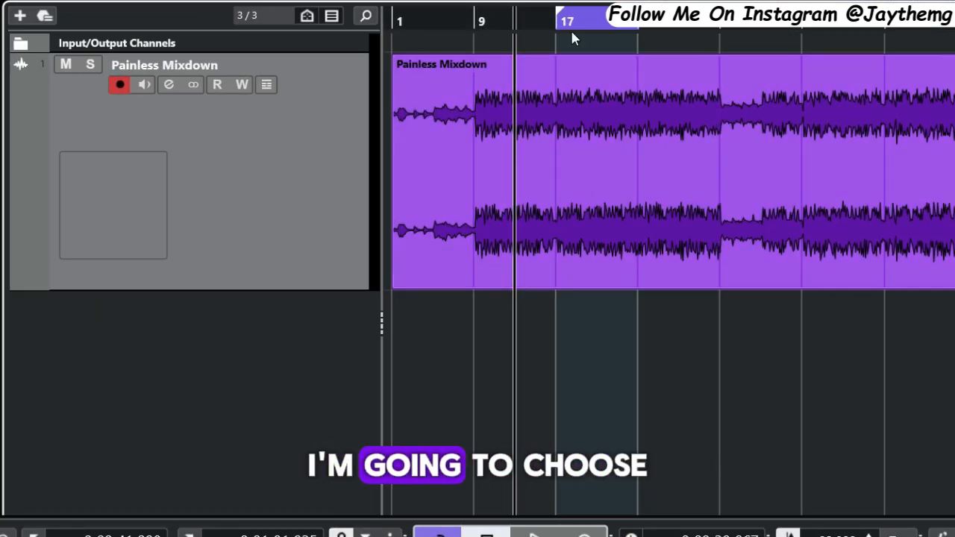
pyautogui.click(546, 27)
pyautogui.click(628, 88)
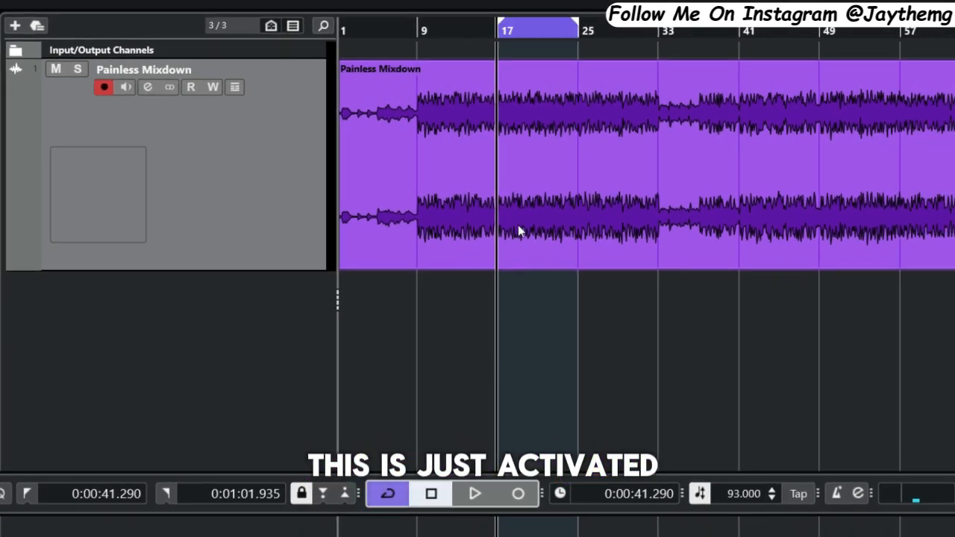
# Play the cycled section from bar 17 to 25 to listen to the unprocessed mix, and stop playback.
pyautogui.click(387, 495)
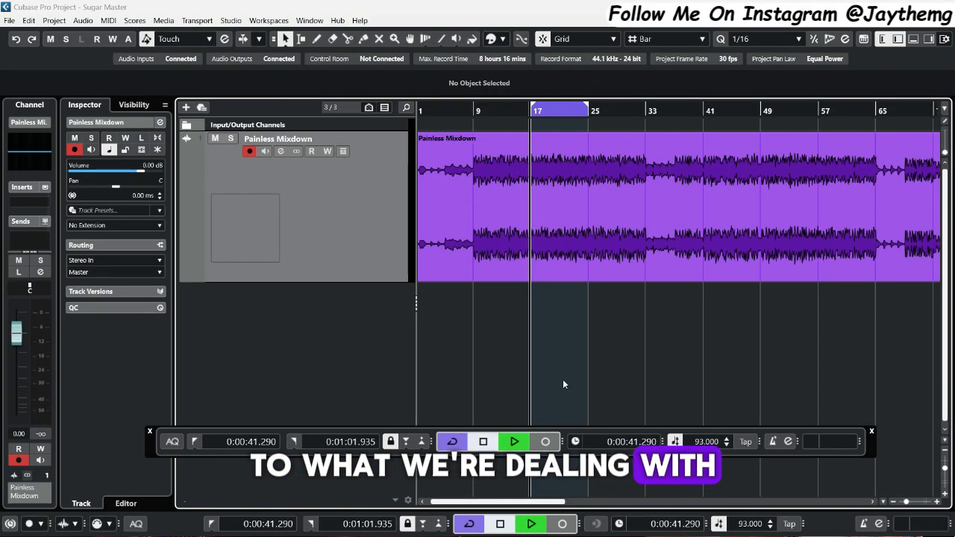
pyautogui.press('space')
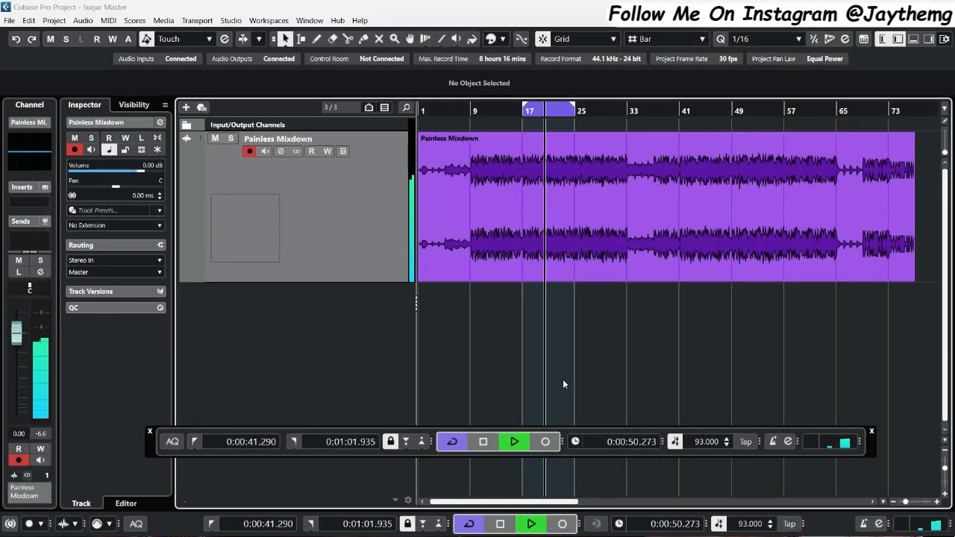
pyautogui.press('space')
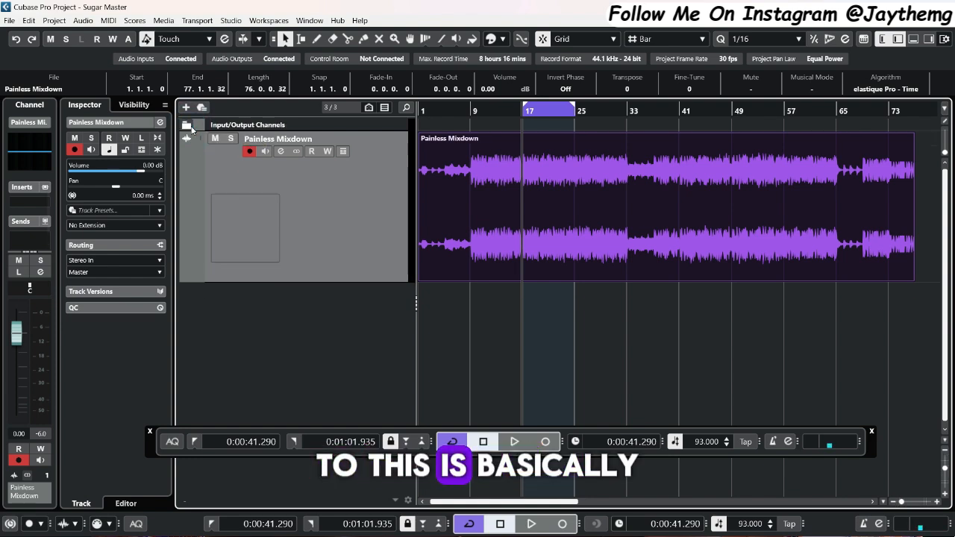
# Expand the Input/Output Channels folder, select the Master track and look at its channel in the MixConsole.
pyautogui.click(189, 127)
pyautogui.click(190, 127)
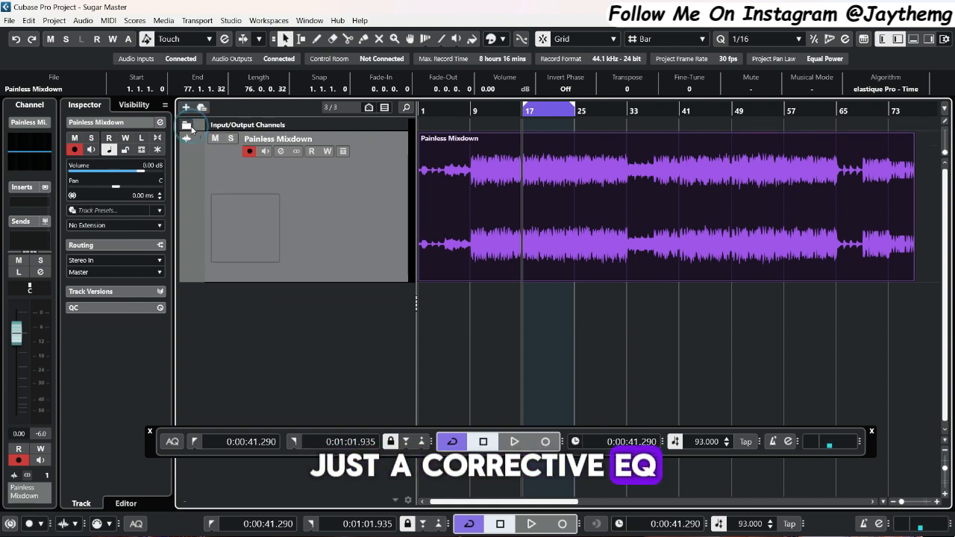
pyautogui.click(191, 127)
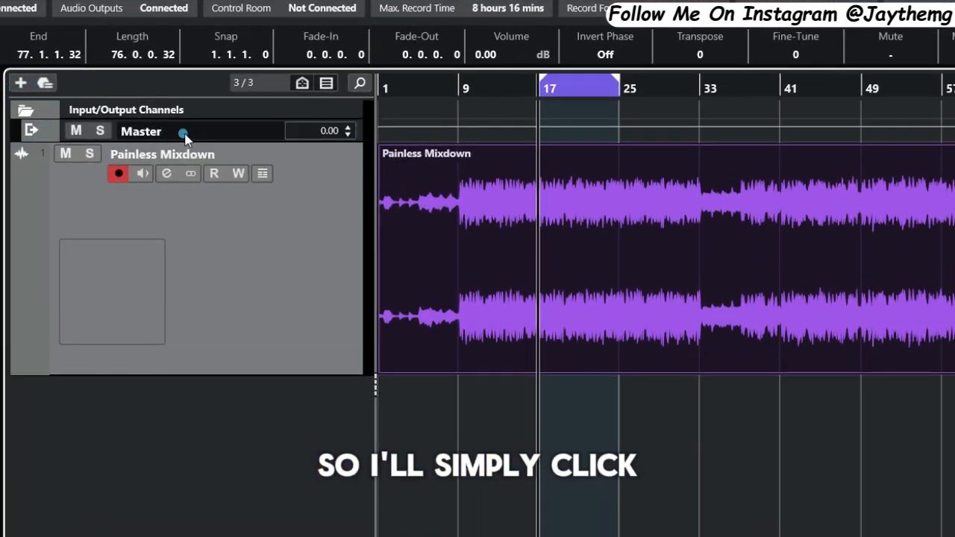
pyautogui.click(183, 133)
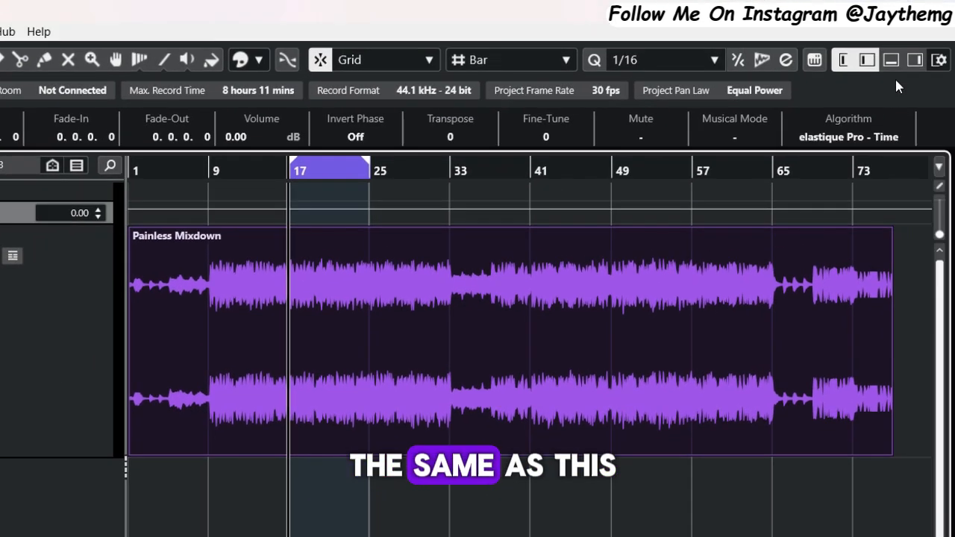
pyautogui.click(895, 67)
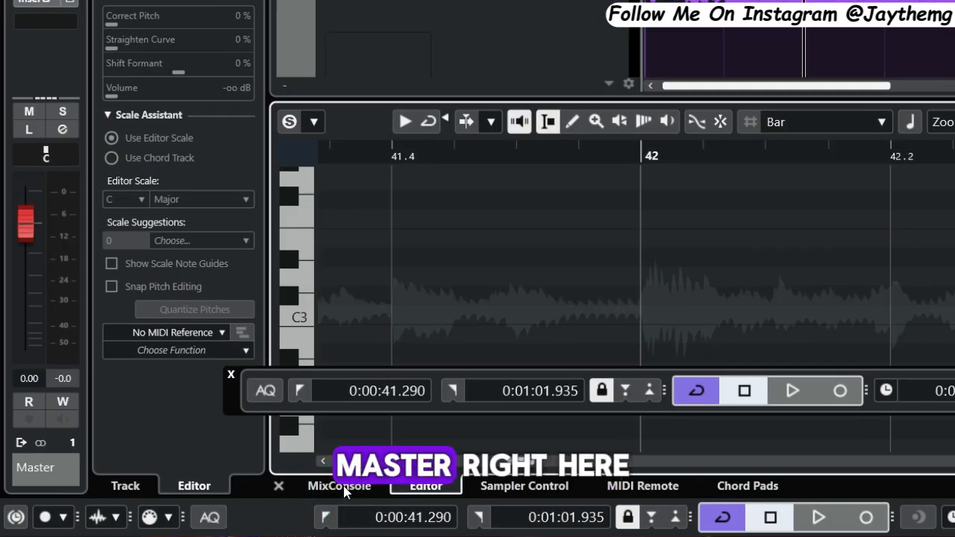
pyautogui.click(340, 486)
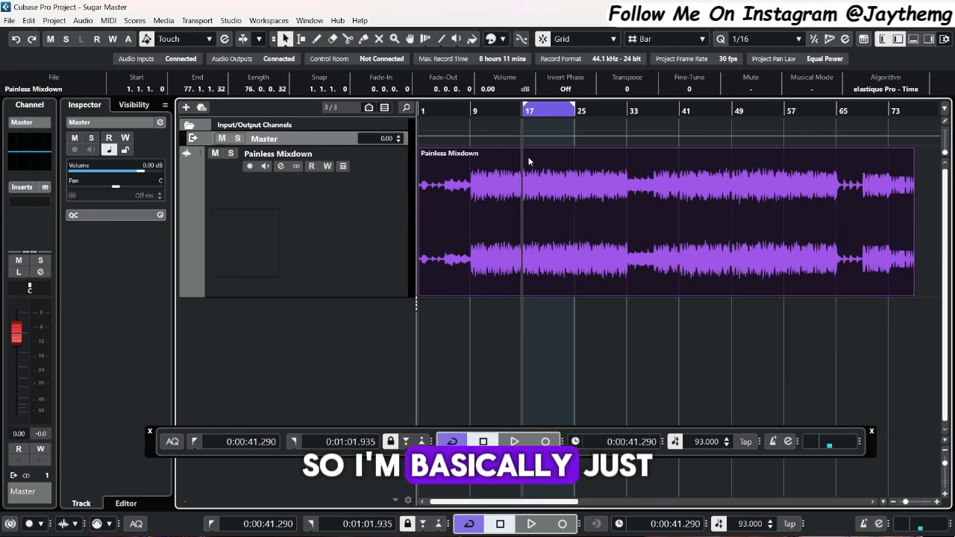
# Load FabFilter Pro-Q 3 into the first insert slot of the Master channel.
pyautogui.click(294, 140)
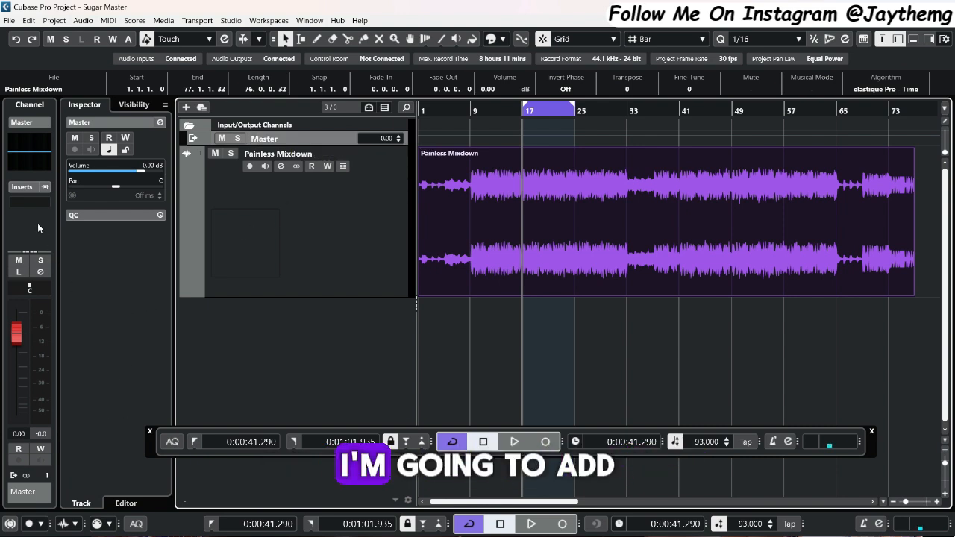
pyautogui.click(45, 202)
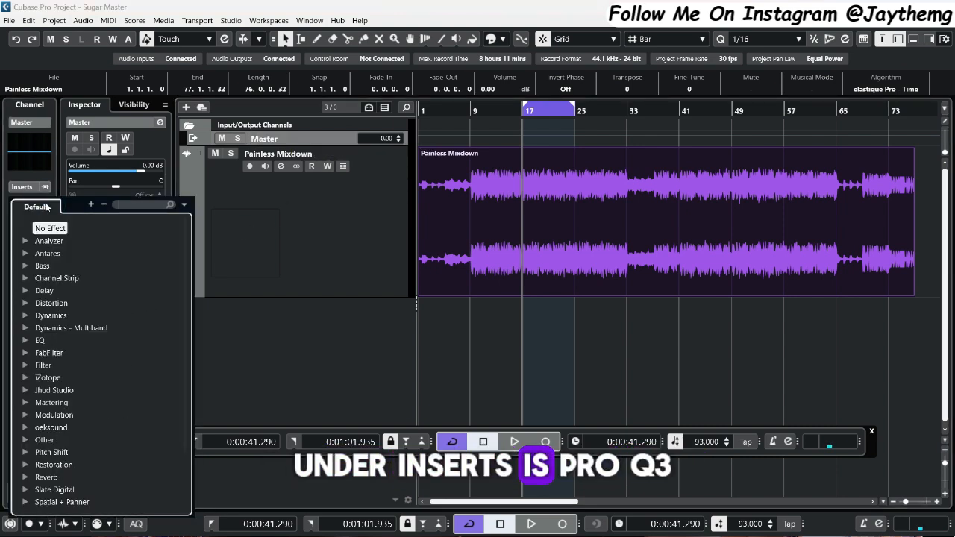
pyautogui.write('p')
pyautogui.write('pro')
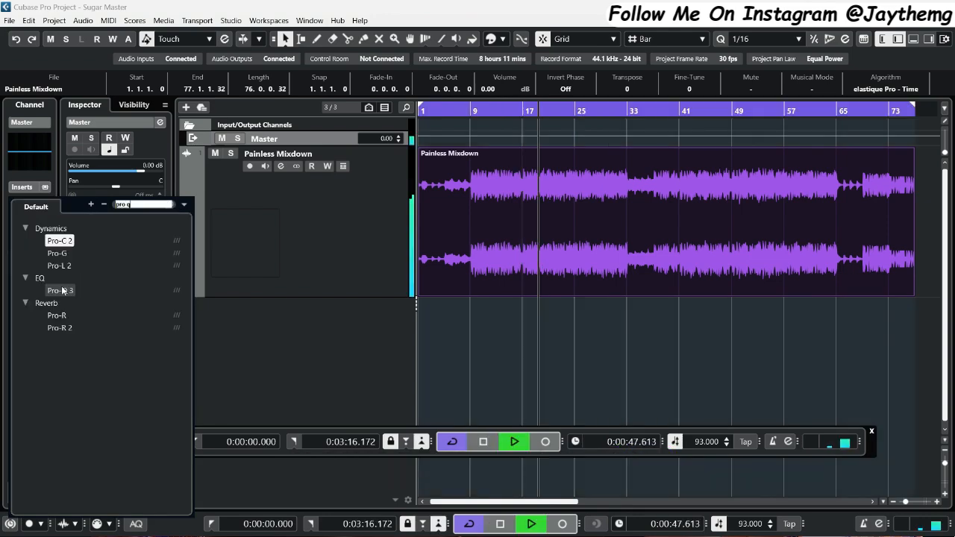
pyautogui.click(48, 285)
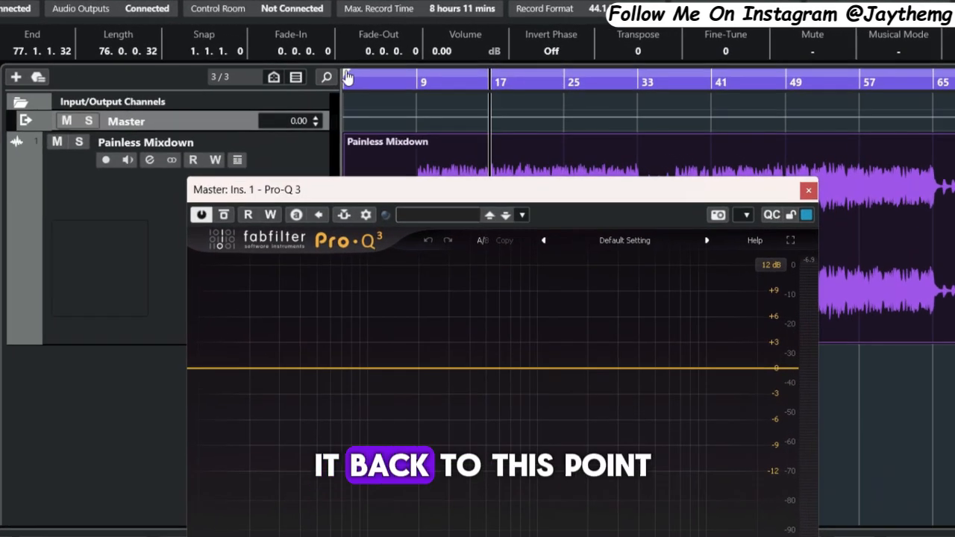
# Set the cycle range to run from bar 17 to bar 25.
pyautogui.keyDown('ctrl'); pyautogui.click(480, 68); pyautogui.keyUp('ctrl')
pyautogui.keyDown('ctrl'); pyautogui.click(484, 117); pyautogui.keyUp('ctrl')
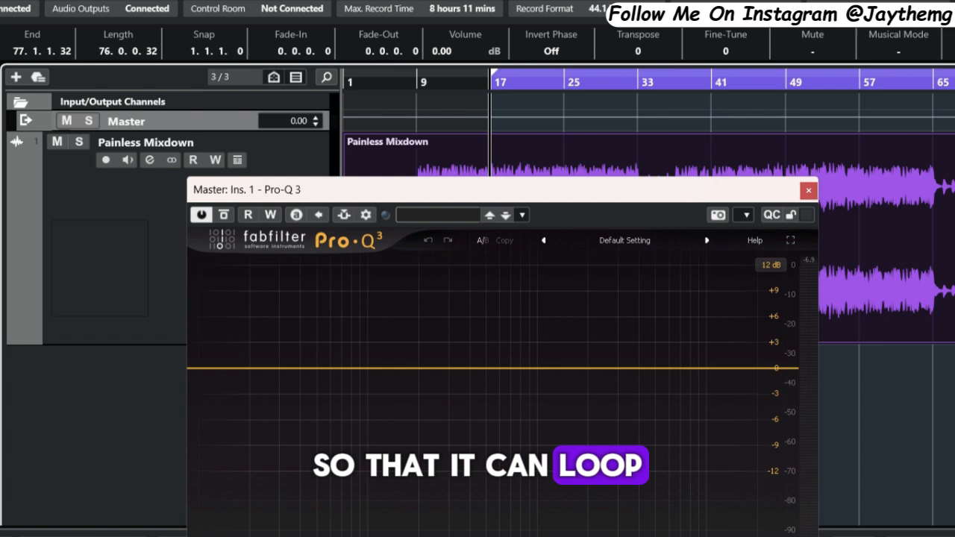
pyautogui.keyDown('alt'); pyautogui.click(708, 149); pyautogui.keyUp('alt')
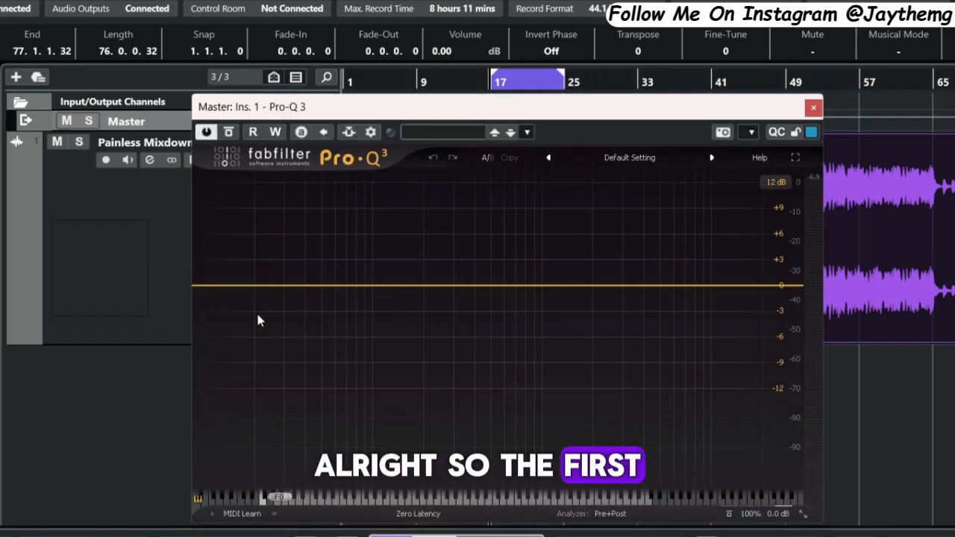
# Add an EQ band at about 22 Hz in Pro-Q 3 and make it process only the Side signal.
pyautogui.click(261, 287)
pyautogui.click(256, 315)
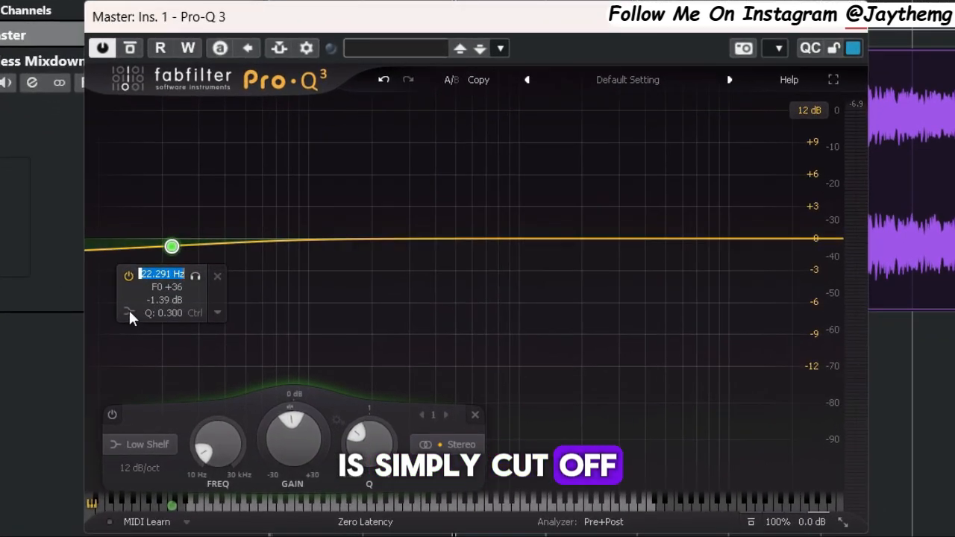
pyautogui.click(171, 248)
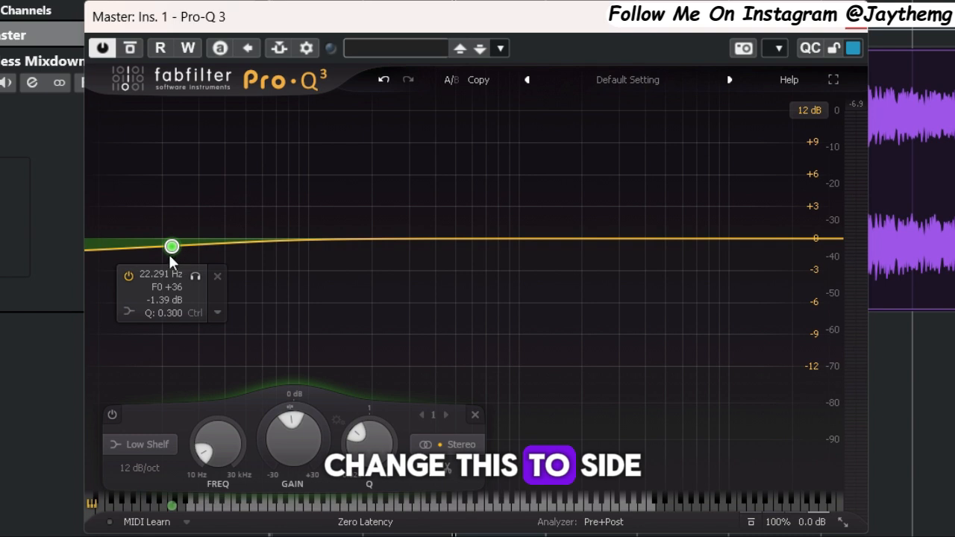
pyautogui.rightClick(172, 246)
pyautogui.moveTo(343, 388)
pyautogui.click(408, 481)
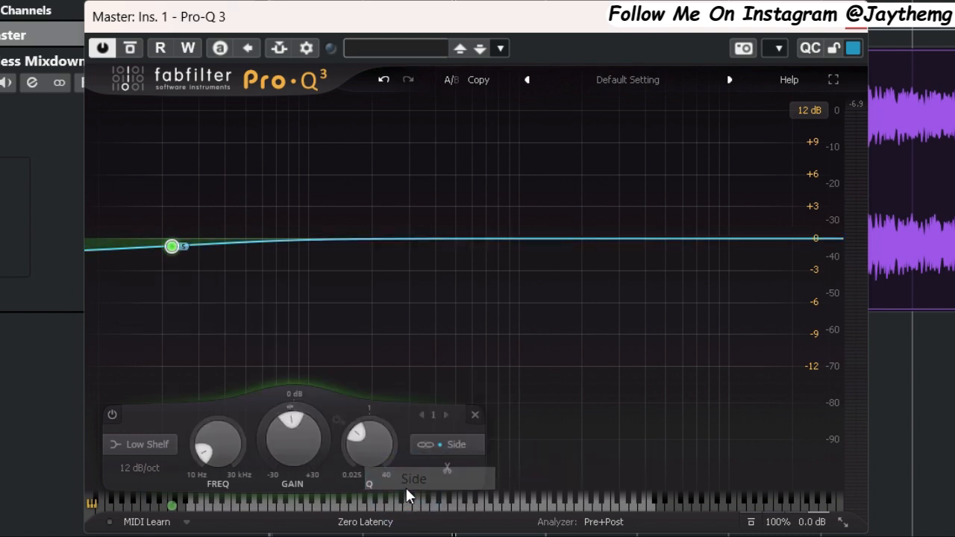
# Turn the Side band into a low cut at 50 Hz with an 18 dB/oct slope.
pyautogui.moveTo(130, 312)
pyautogui.click(170, 328)
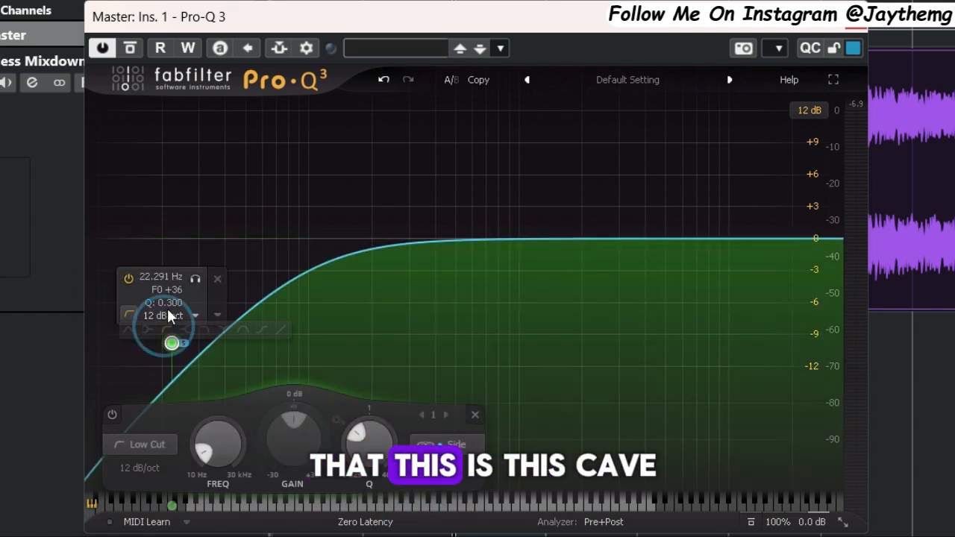
pyautogui.moveTo(187, 340); pyautogui.dragTo(179, 234)
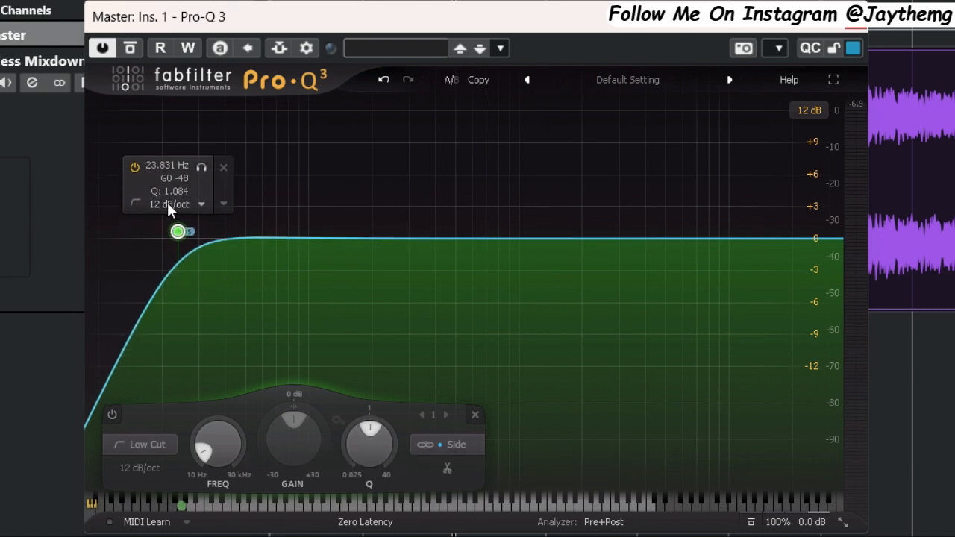
pyautogui.click(171, 205)
pyautogui.click(215, 271)
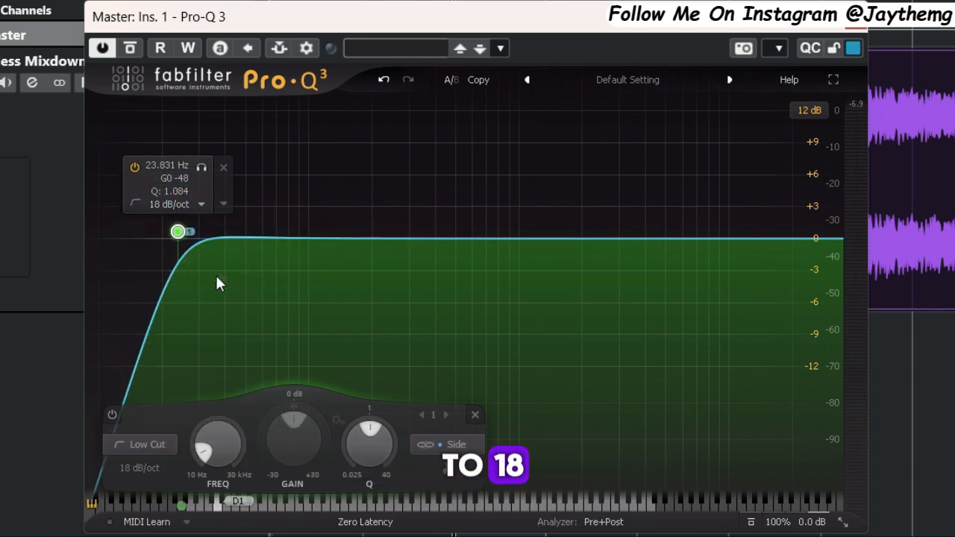
pyautogui.moveTo(201, 168); pyautogui.dragTo(291, 179)
pyautogui.write('50')
pyautogui.press('Return')
# Add a second low-cut band at about 16 Hz with an 18 dB/oct slope.
pyautogui.moveTo(394, 237); pyautogui.dragTo(139, 216)
pyautogui.click(151, 217)
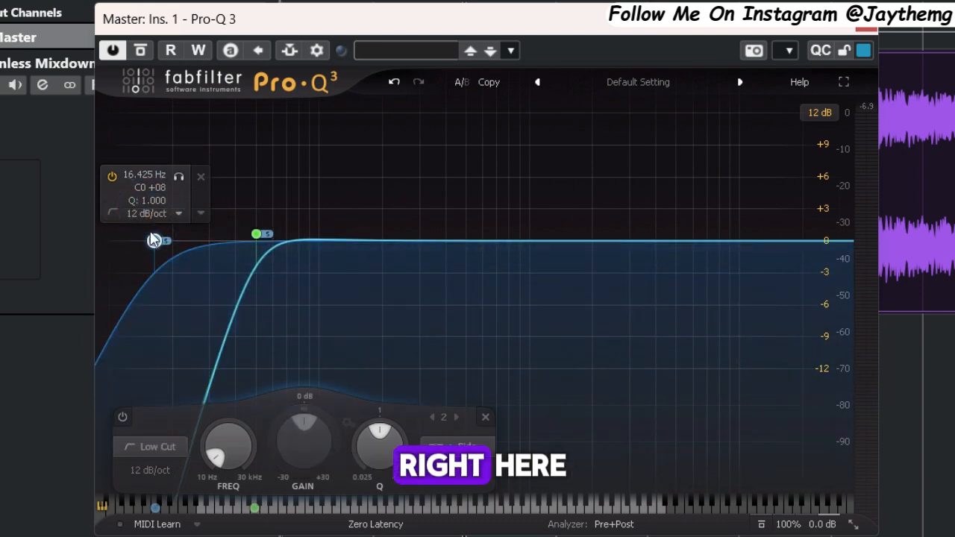
pyautogui.click(150, 214)
pyautogui.click(189, 280)
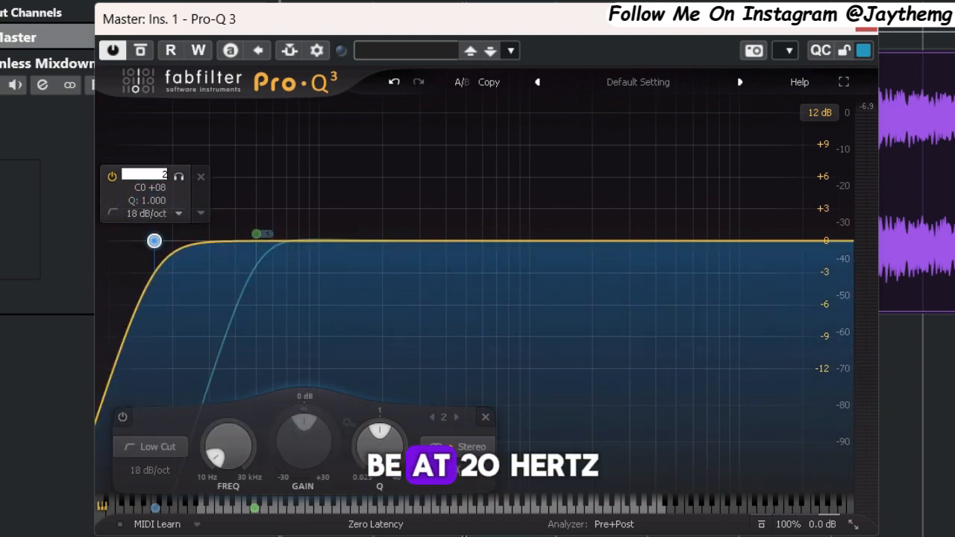
# Set the second low cut's frequency to 20 Hz and restrict it to the Mid signal.
pyautogui.write('20')
pyautogui.press('Return')
pyautogui.rightClick(172, 240)
pyautogui.moveTo(256, 319)
pyautogui.click(422, 386)
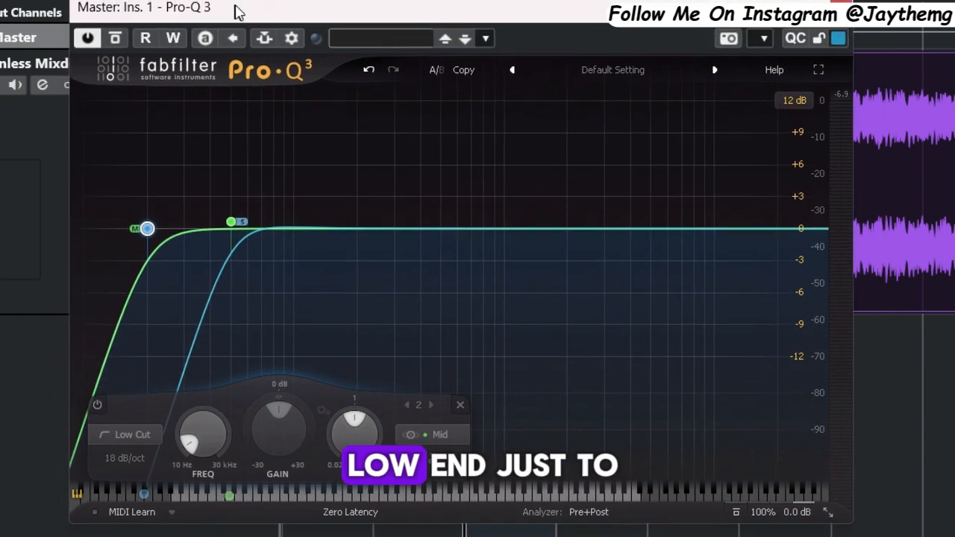
# Bypass Pro-Q 3 during playback to compare the master with and without the low cuts.
pyautogui.moveTo(218, 211)
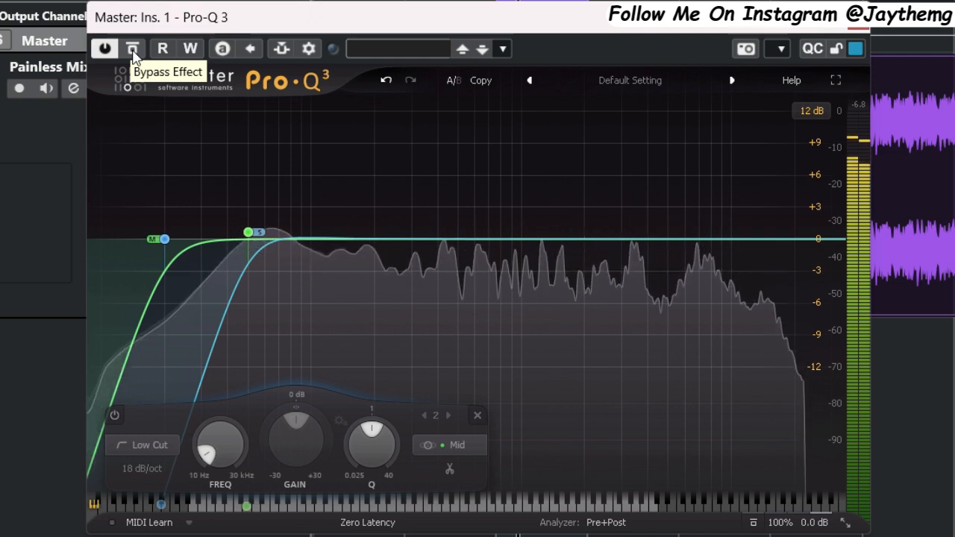
pyautogui.click(134, 52)
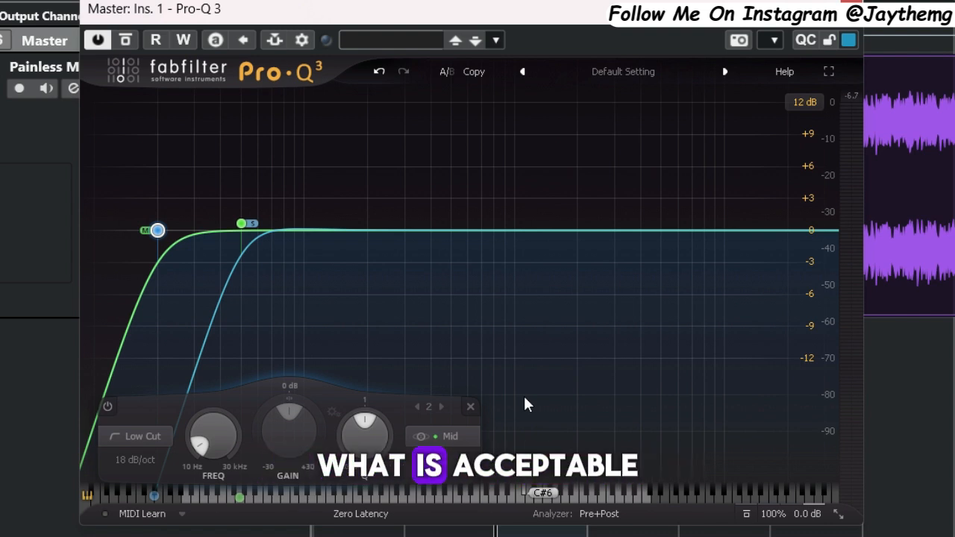
# Play the loop and reduce the resonant peaks in the spectrum with seven narrow Mid bell cuts in Pro-Q 3.
pyautogui.press('space')
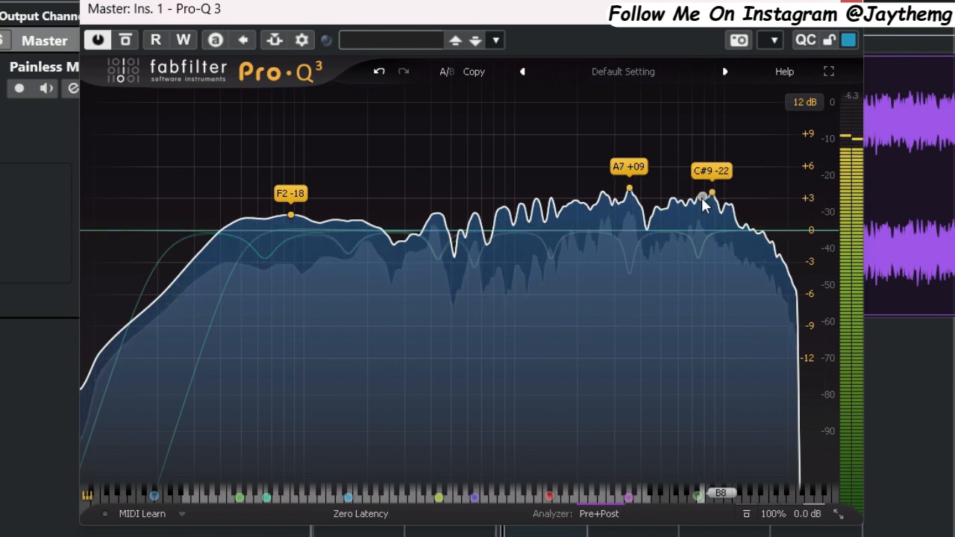
pyautogui.click(610, 352)
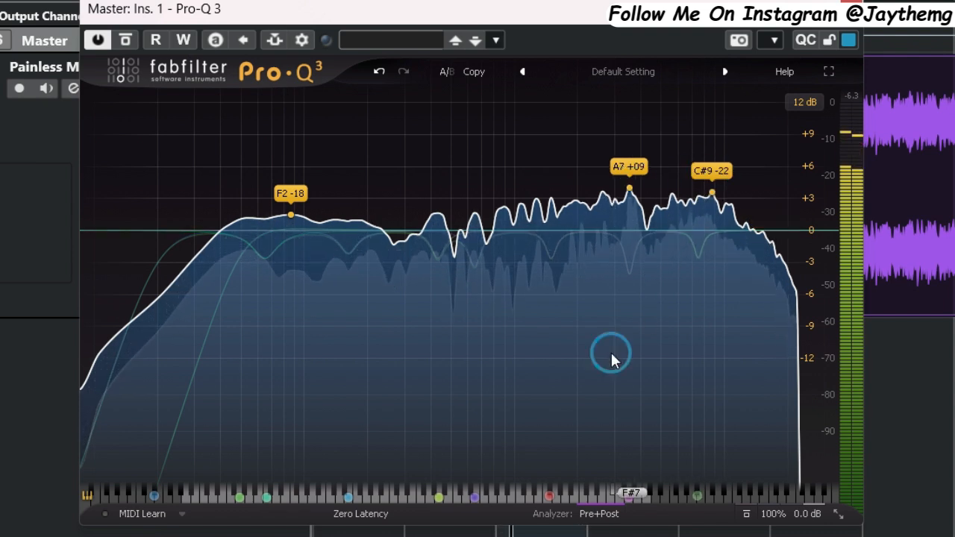
pyautogui.press('space')
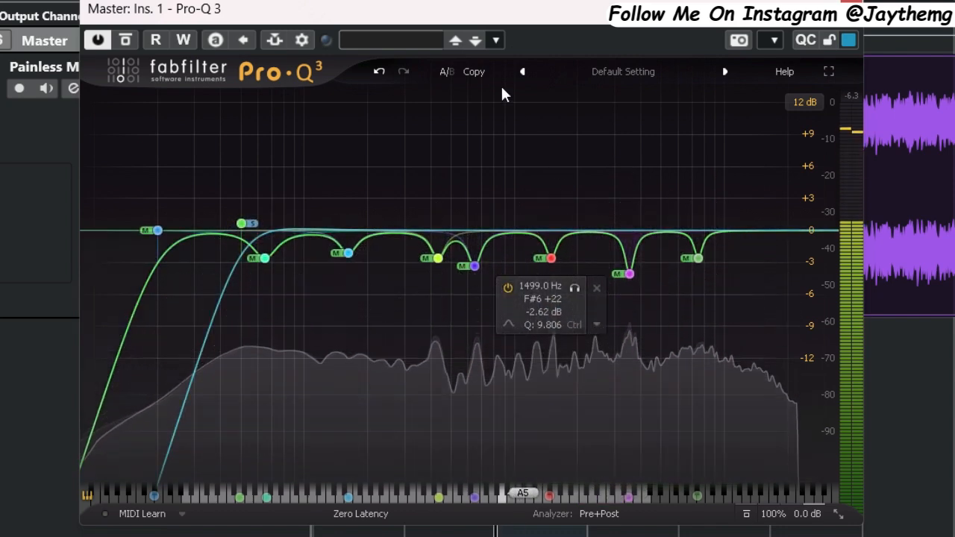
# Select all seven bell cuts in Pro-Q 3, switch them to Stereo placement and set their gain to -1.50 dB.
pyautogui.click(739, 151)
pyautogui.moveTo(739, 152); pyautogui.dragTo(246, 317)
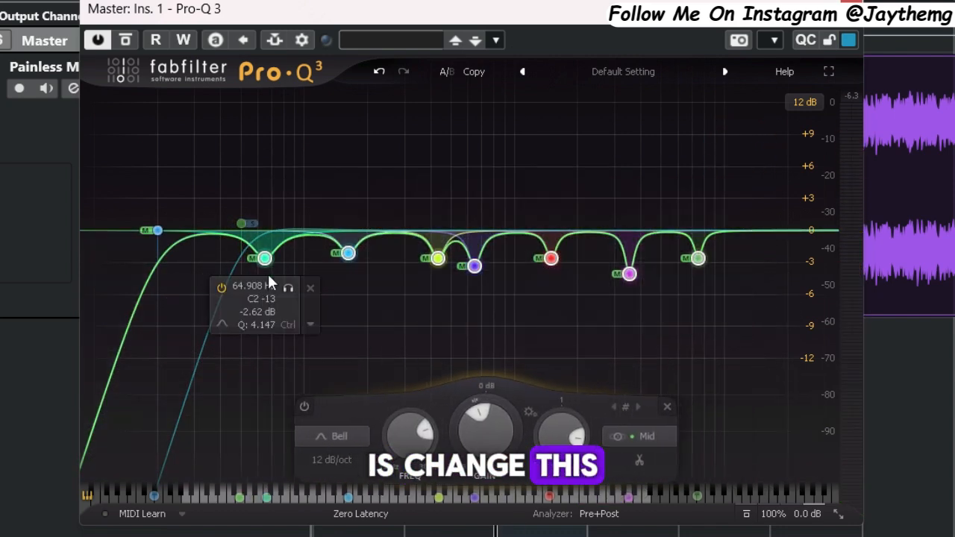
pyautogui.rightClick(266, 261)
pyautogui.moveTo(443, 398)
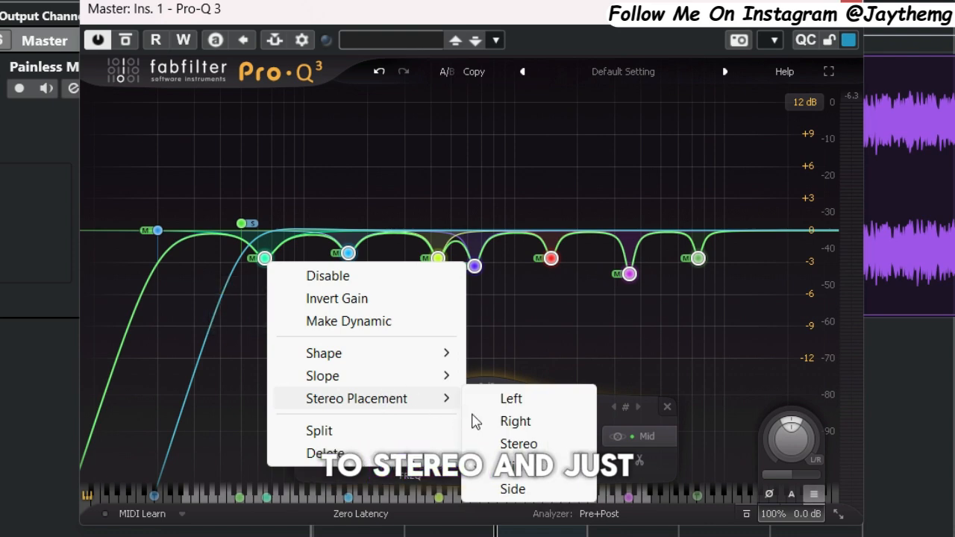
pyautogui.click(515, 443)
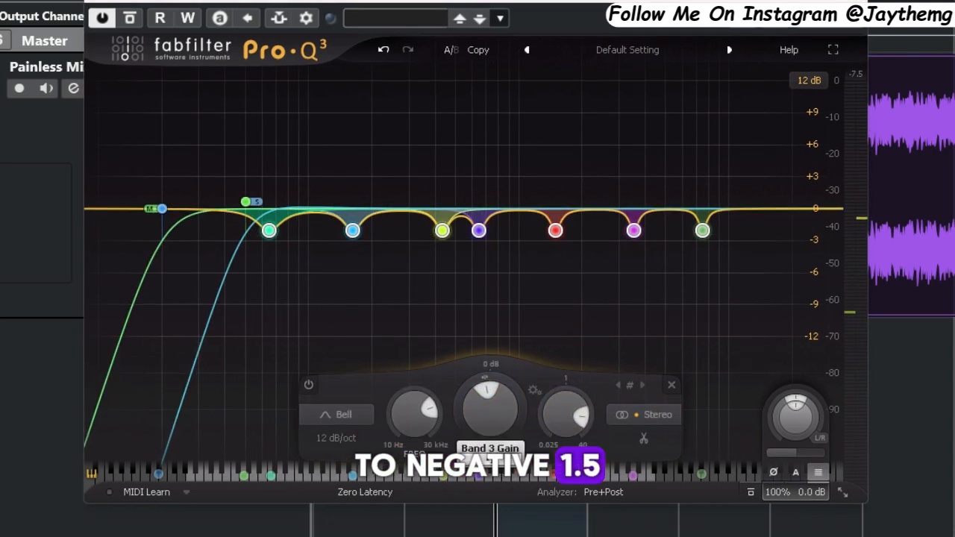
pyautogui.moveTo(498, 427); pyautogui.dragTo(499, 421)
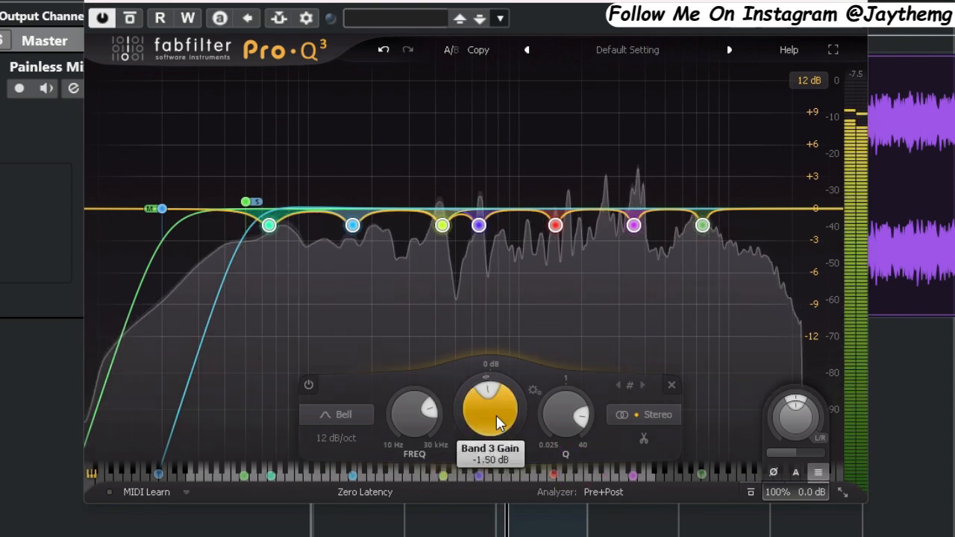
# Bypass and re-enable Pro-Q 3 during playback to compare the master with and without the resonance cuts, and stop playback.
pyautogui.click(135, 22)
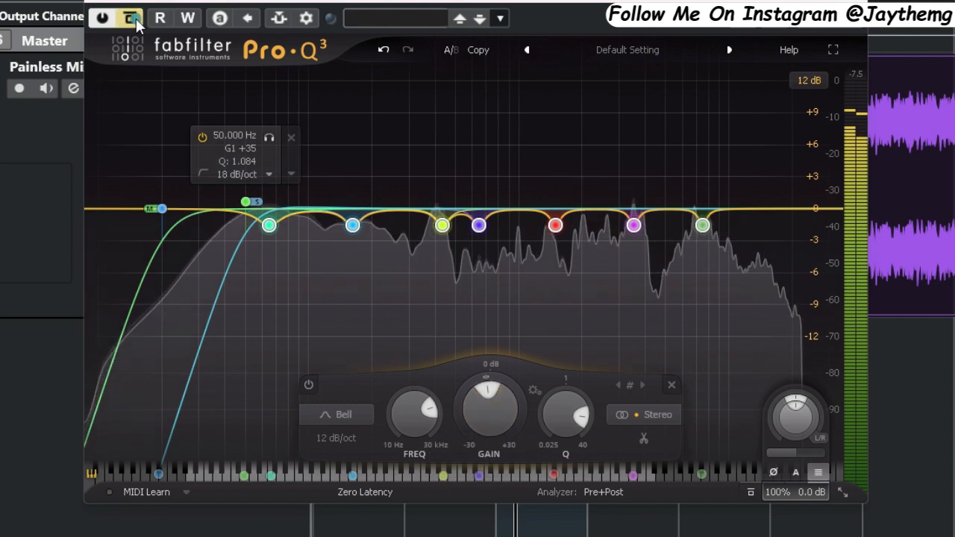
pyautogui.click(135, 22)
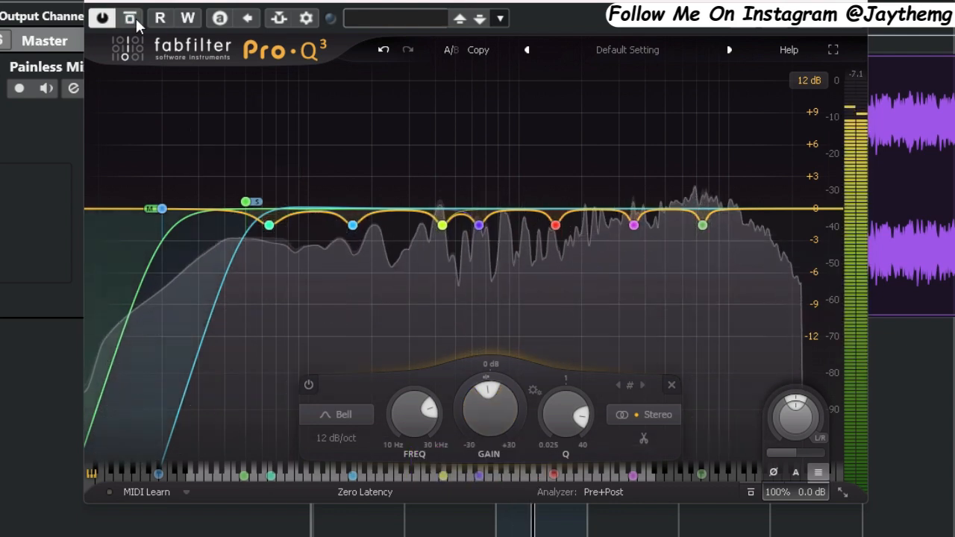
pyautogui.press('space')
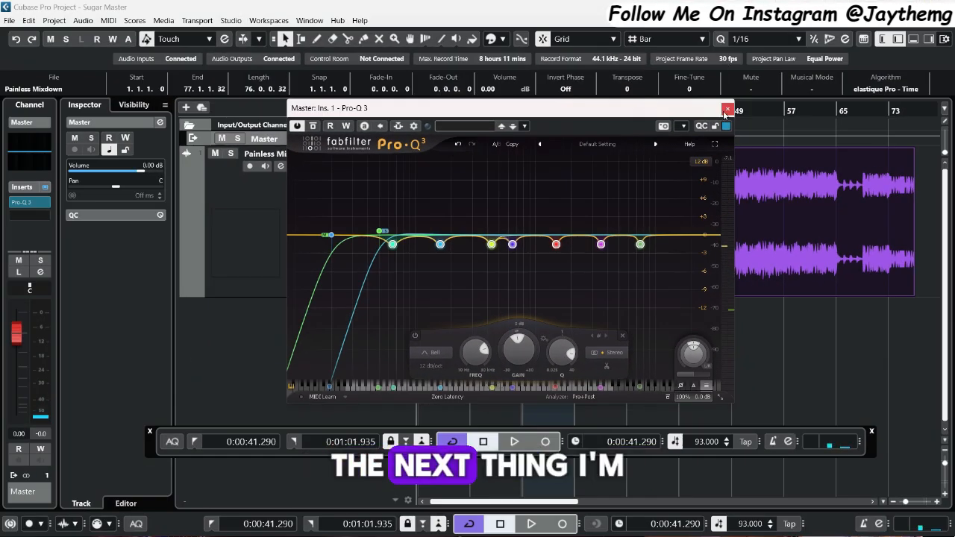
# Close the Pro-Q 3 window and load Pro-DS in the Master channel's second insert slot.
pyautogui.hotkey('ctrl', 'w')
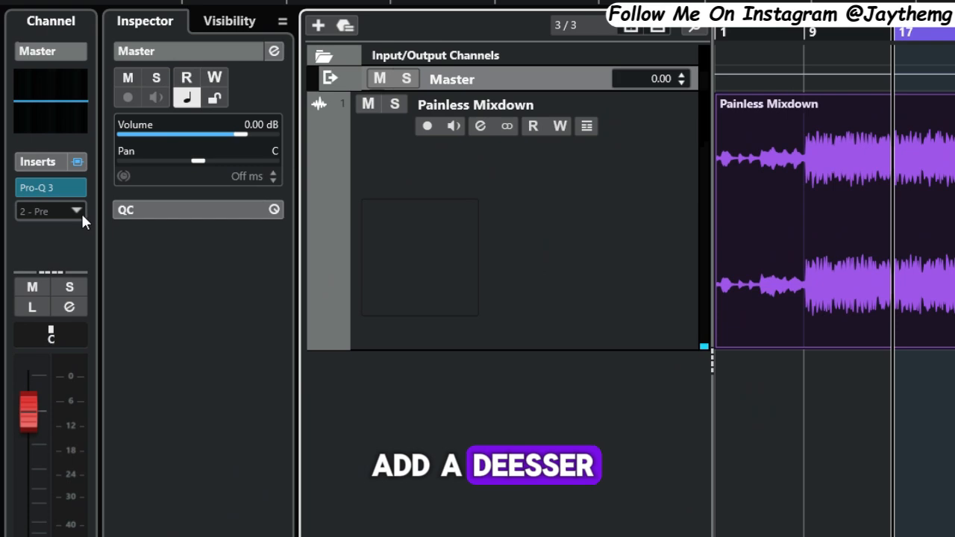
pyautogui.click(47, 215)
pyautogui.write('pro ds')
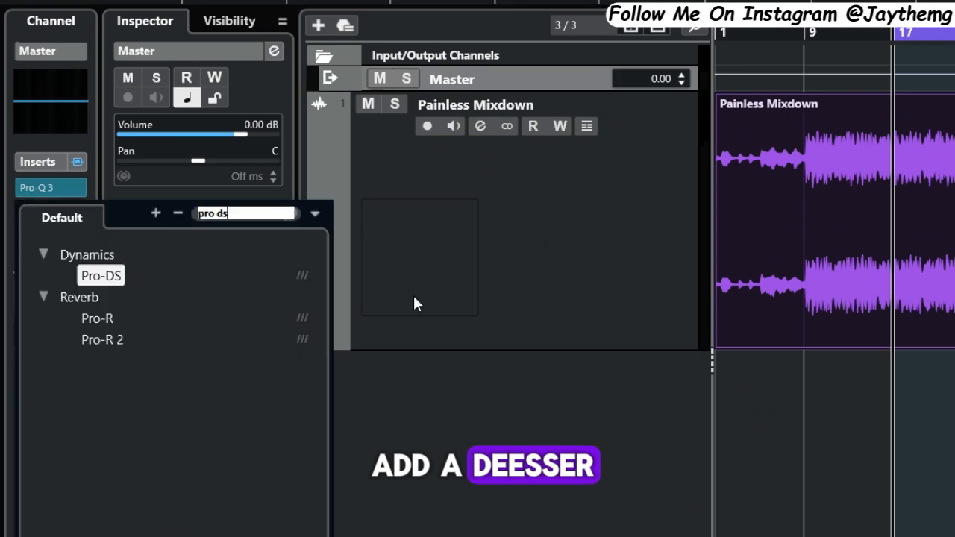
pyautogui.click(113, 277)
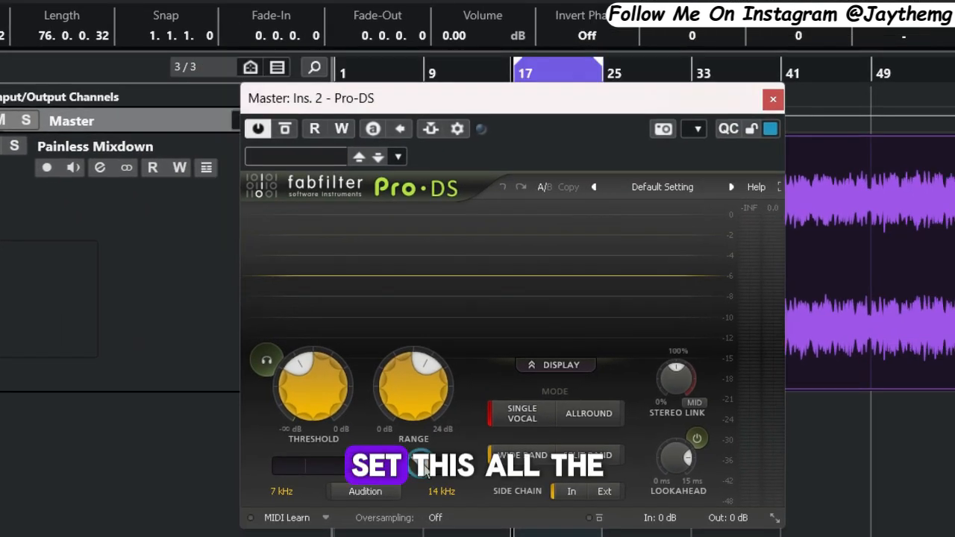
# Raise the upper limit of the Pro-DS detection band to about 15.9 kHz and turn on Audition.
pyautogui.moveTo(422, 467); pyautogui.dragTo(431, 468)
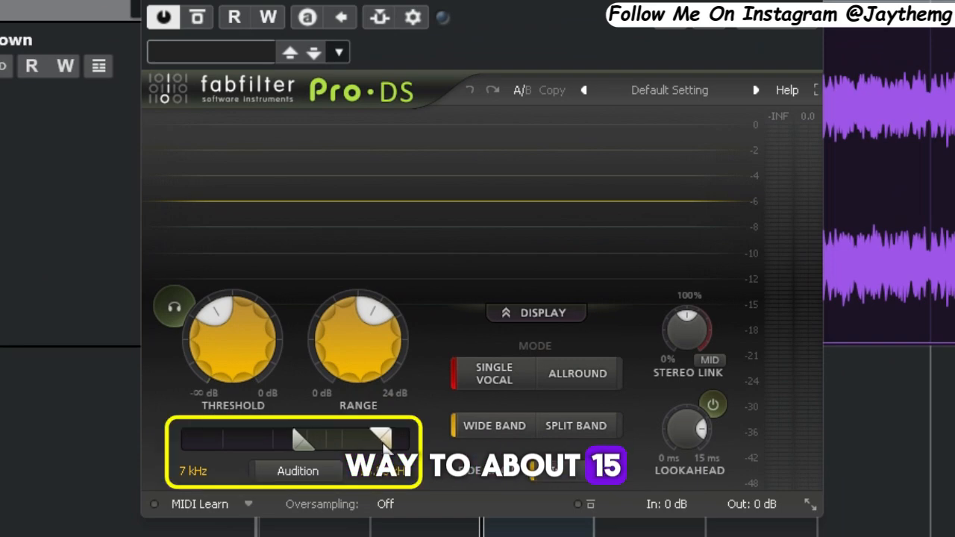
pyautogui.click(318, 469)
# Set the de-esser's range to 3.12 dB and its threshold to -60 dB, and start playback.
pyautogui.doubleClick(357, 346)
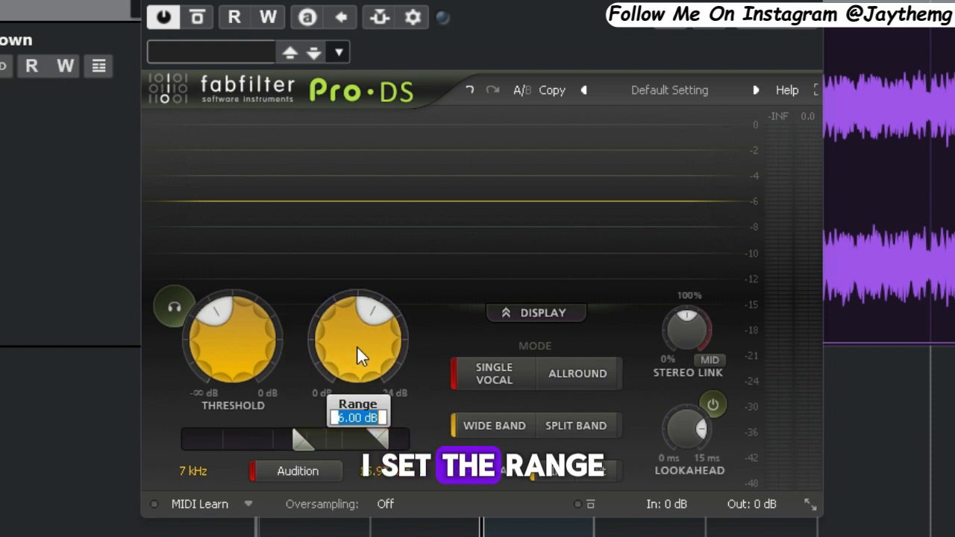
pyautogui.write('3.12')
pyautogui.press('Return')
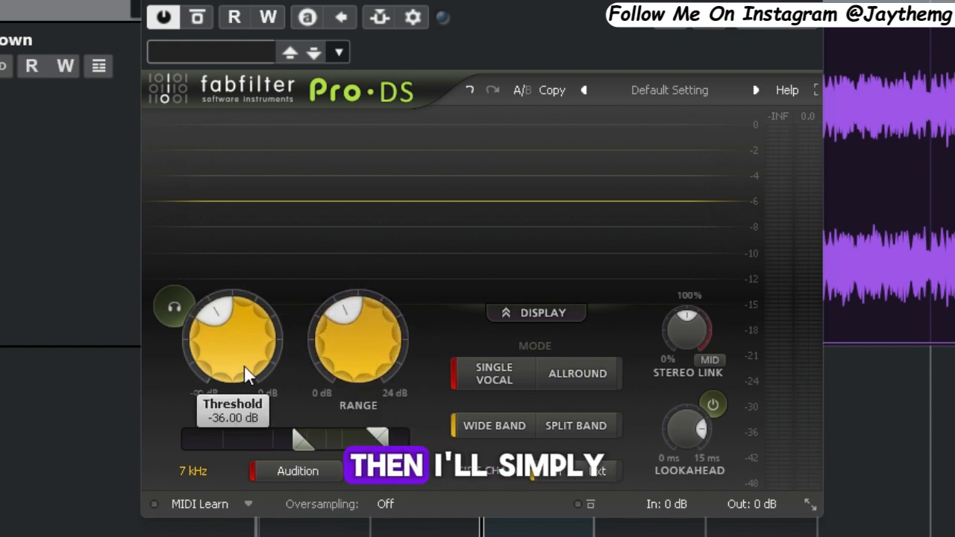
pyautogui.doubleClick(220, 341)
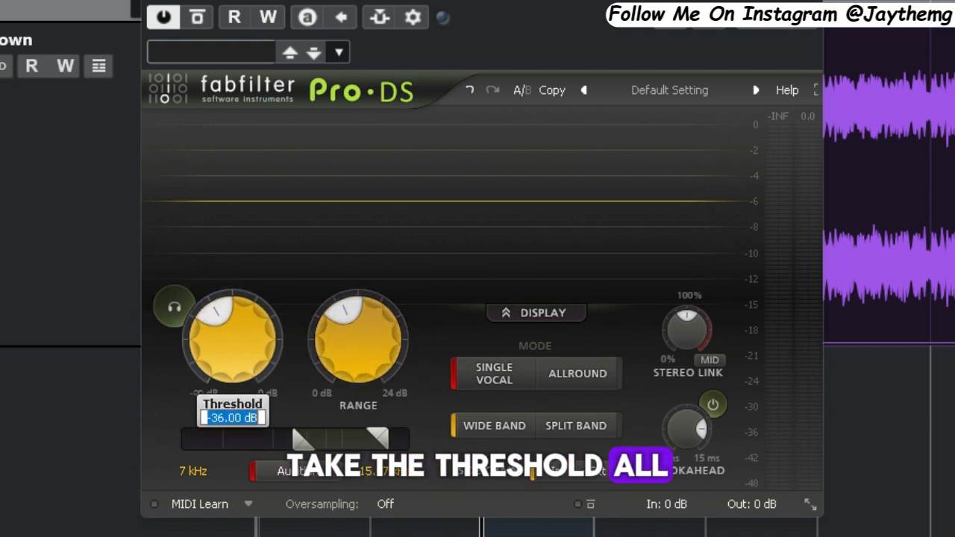
pyautogui.write('-60')
pyautogui.press('Return')
pyautogui.press('space')
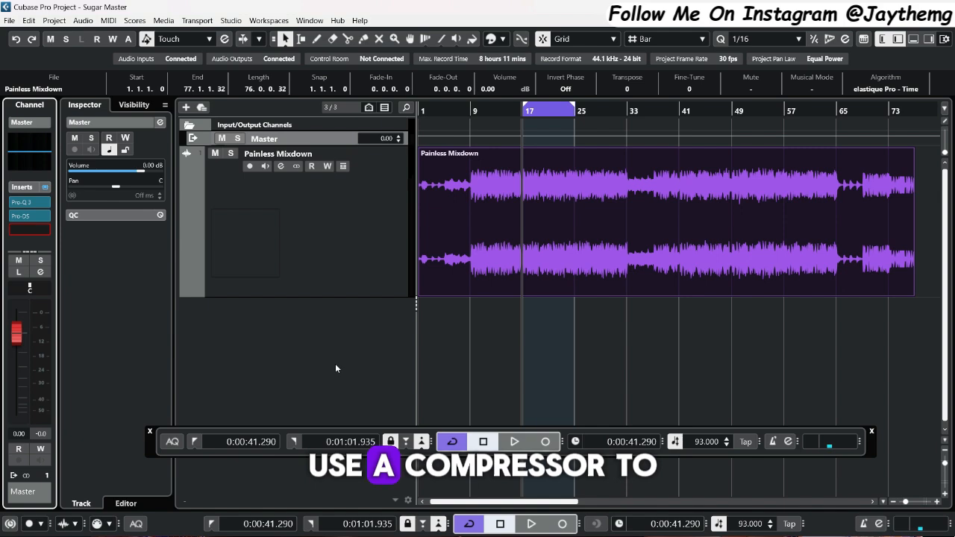
# Load Pro-C 2 in the Master channel's third insert slot and set its style to Mastering.
pyautogui.click(38, 230)
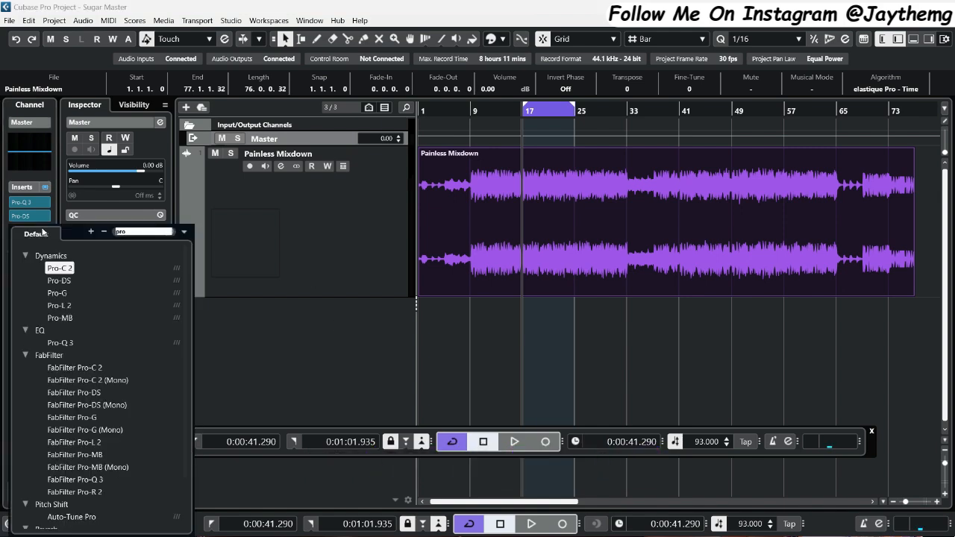
pyautogui.click(68, 269)
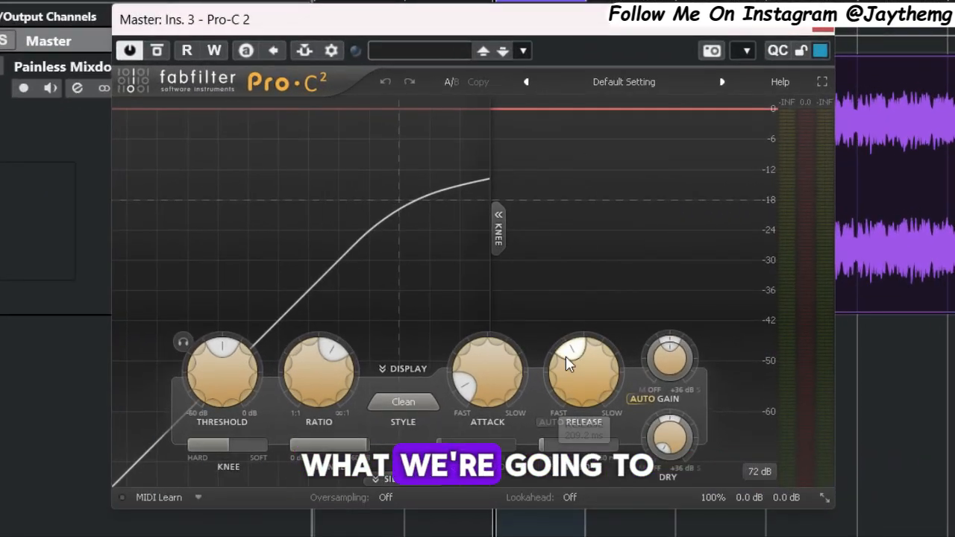
pyautogui.click(418, 407)
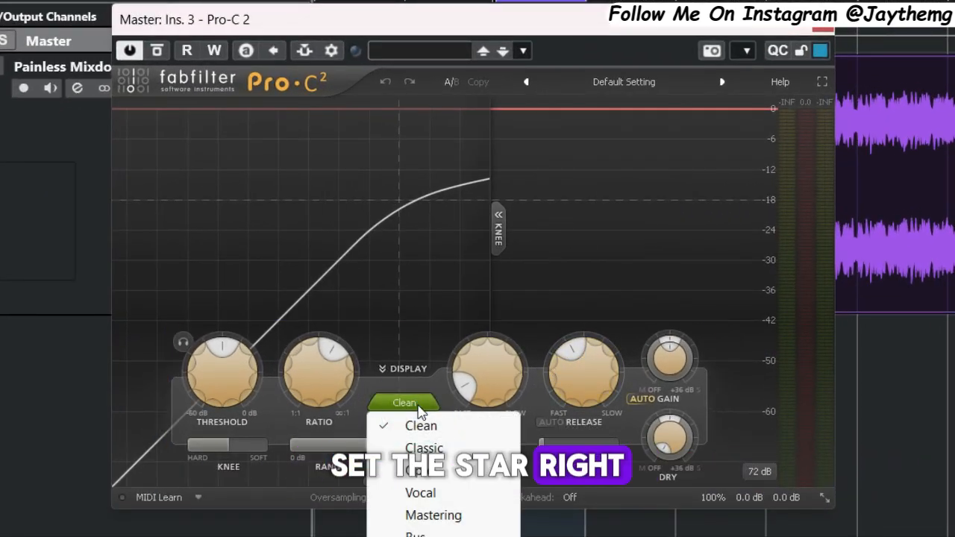
pyautogui.click(443, 521)
# Set the compression ratio in Pro-C 2 to 2:1.
pyautogui.doubleClick(319, 378)
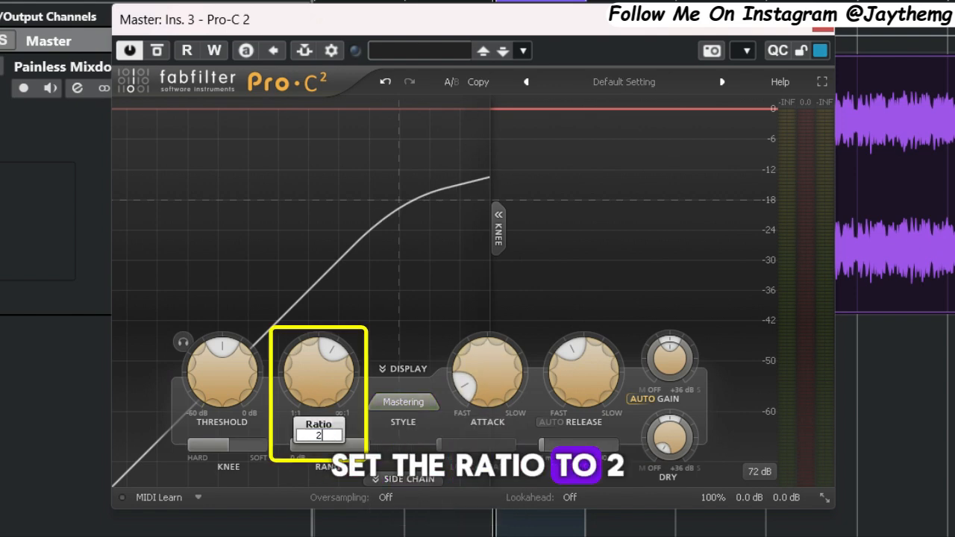
pyautogui.press('Return')
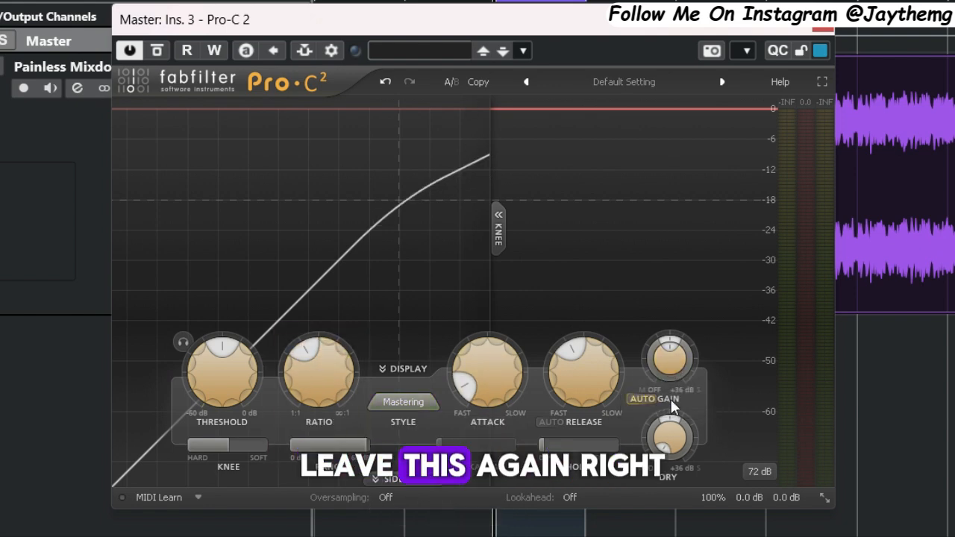
pyautogui.click(643, 399)
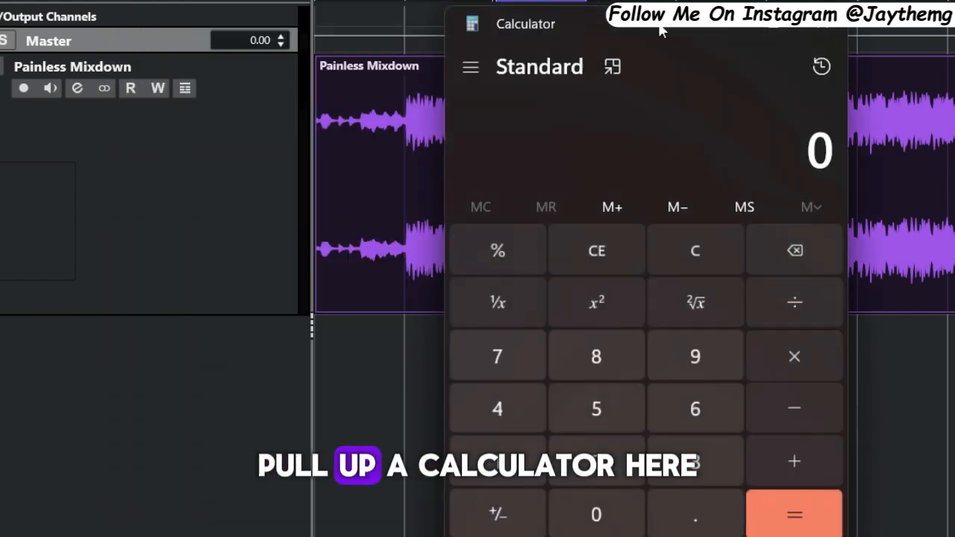
# Switch to Calculator and divide 60,000 by the song's tempo of 93 BPM.
pyautogui.moveTo(645, 28); pyautogui.dragTo(377, 19)
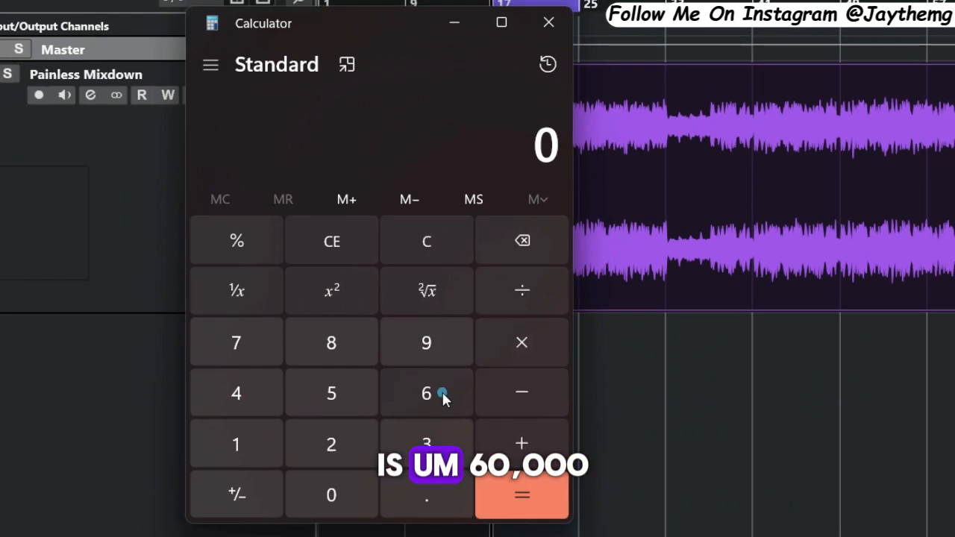
pyautogui.click(442, 395)
pyautogui.doubleClick(330, 495)
pyautogui.doubleClick(331, 495)
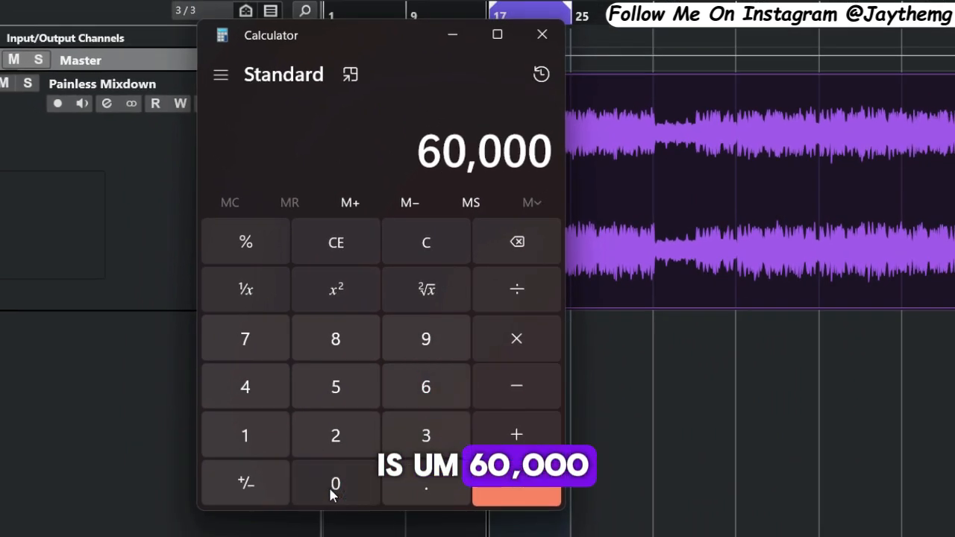
pyautogui.click(521, 293)
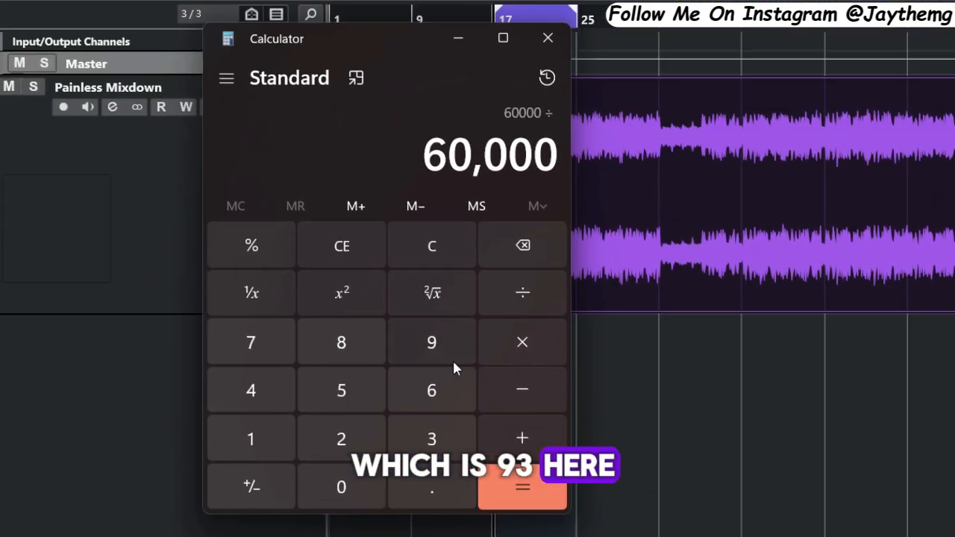
pyautogui.click(446, 352)
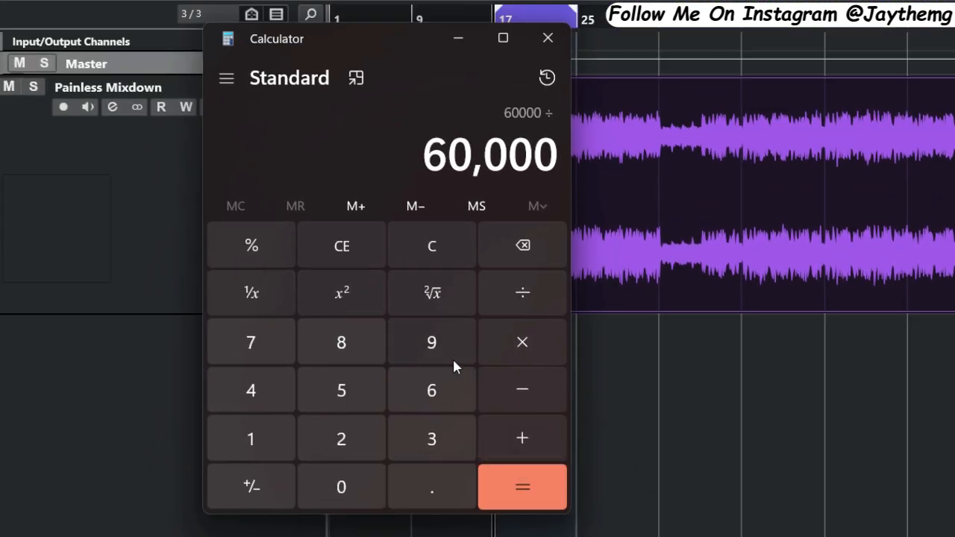
pyautogui.click(432, 434)
pyautogui.click(520, 498)
# Divide the tempo result by 4 three times in succession to get the compressor's attack time.
pyautogui.click(522, 293)
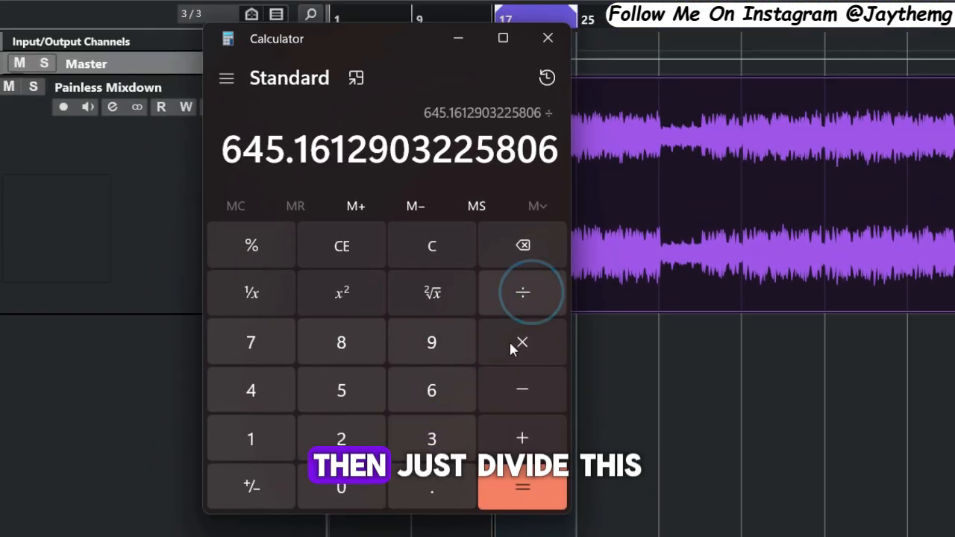
pyautogui.click(253, 390)
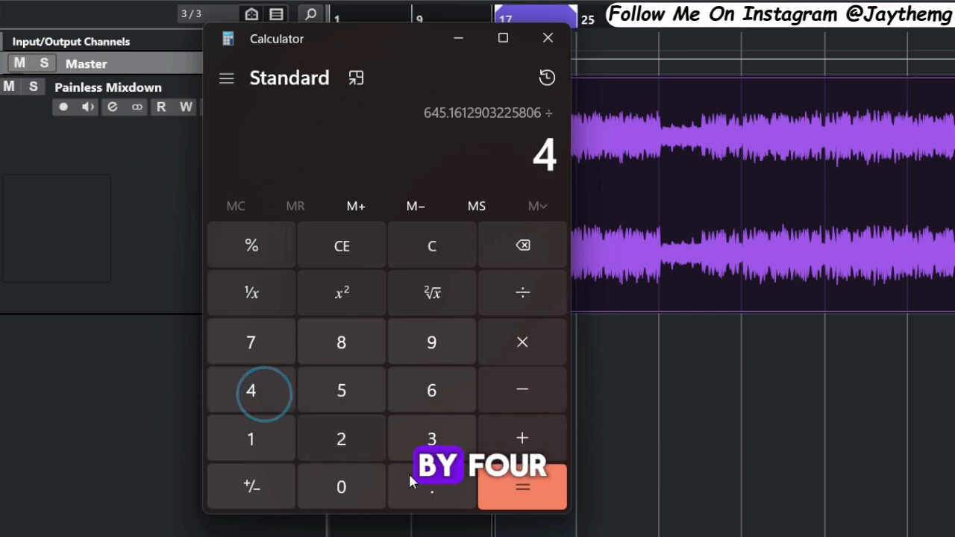
pyautogui.click(505, 485)
pyautogui.click(523, 294)
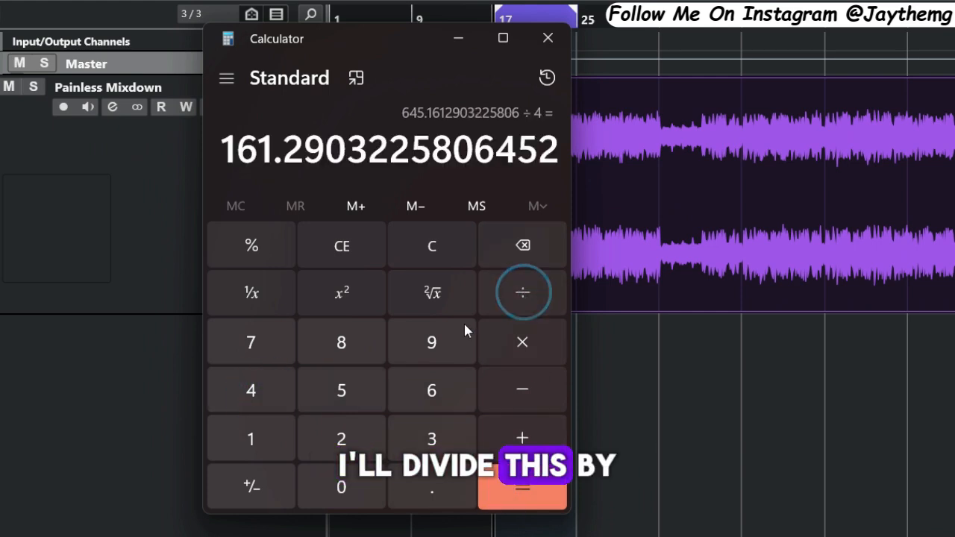
pyautogui.click(254, 390)
pyautogui.click(514, 485)
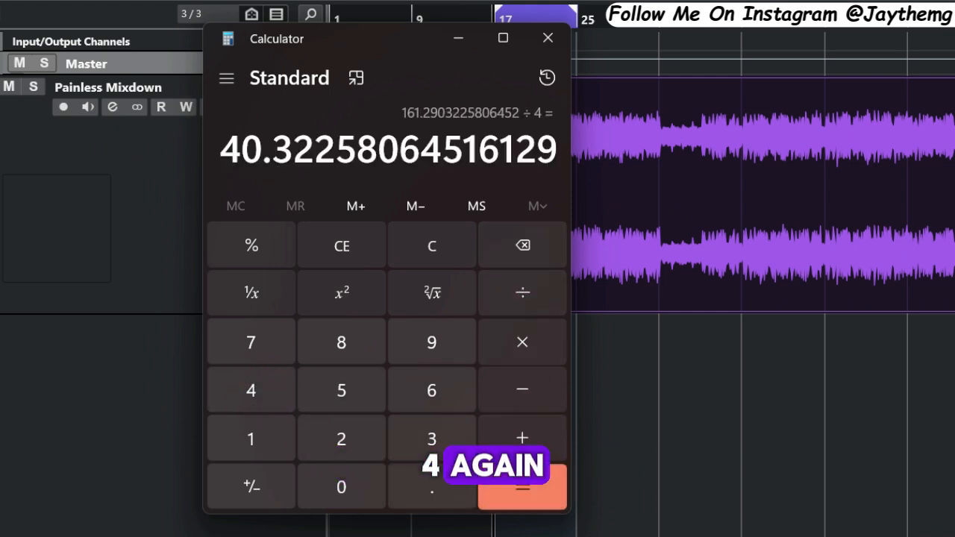
pyautogui.click(525, 297)
pyautogui.click(261, 389)
pyautogui.click(515, 496)
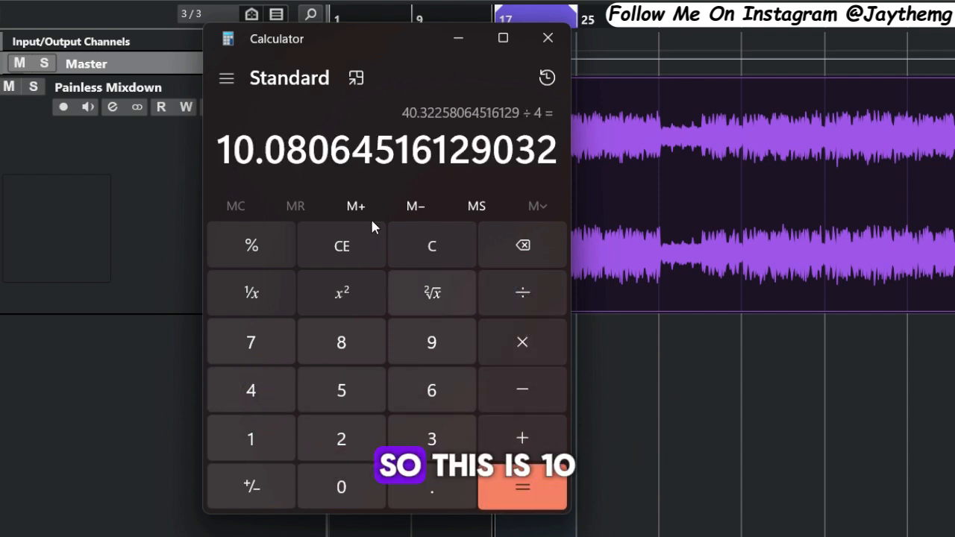
# Move the calculator aside, return to Pro-C 2 in Cubase and set the attack to 10 ms.
pyautogui.moveTo(379, 38); pyautogui.dragTo(579, 62)
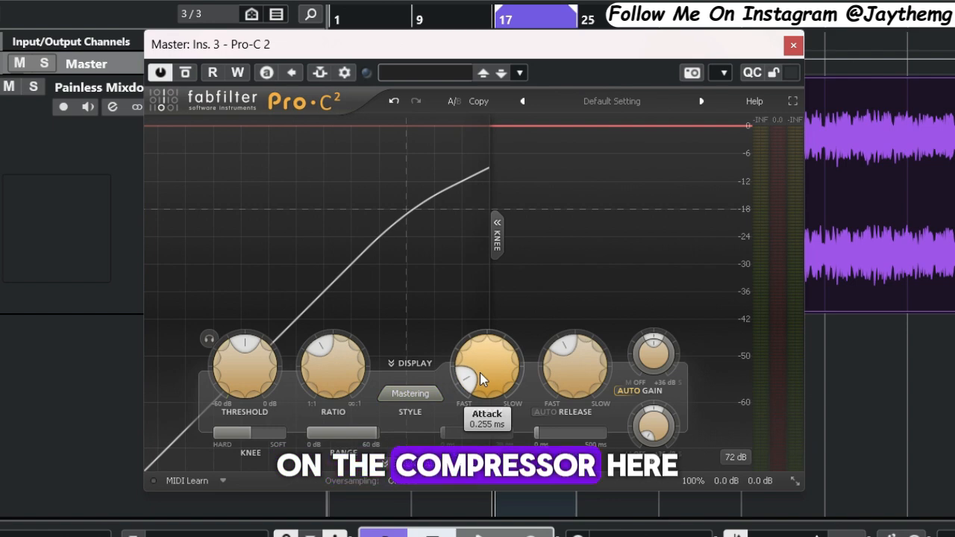
pyautogui.write('10')
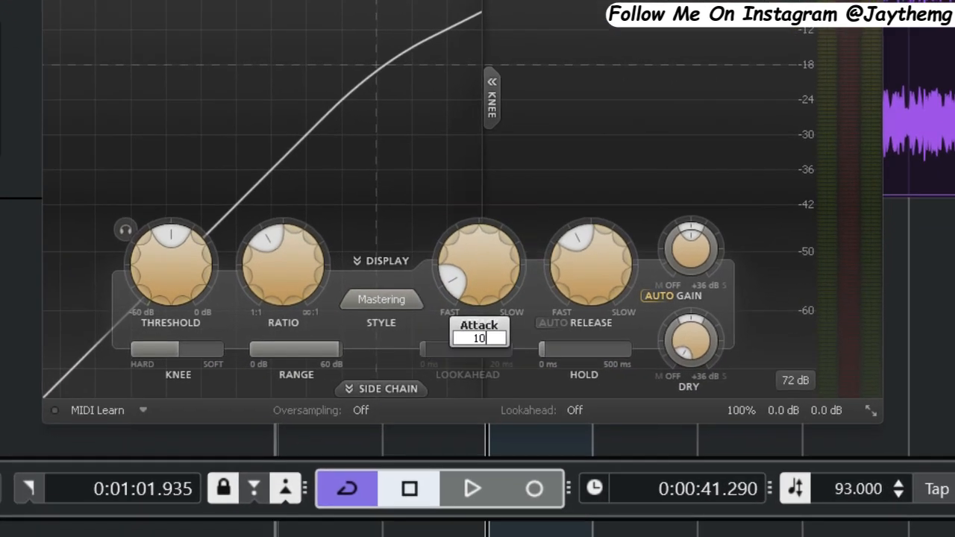
pyautogui.press('Return')
# Return to Calculator and multiply the attack time by 4, by 2 and by 2 again to get the compressor's release time.
pyautogui.moveTo(604, 282)
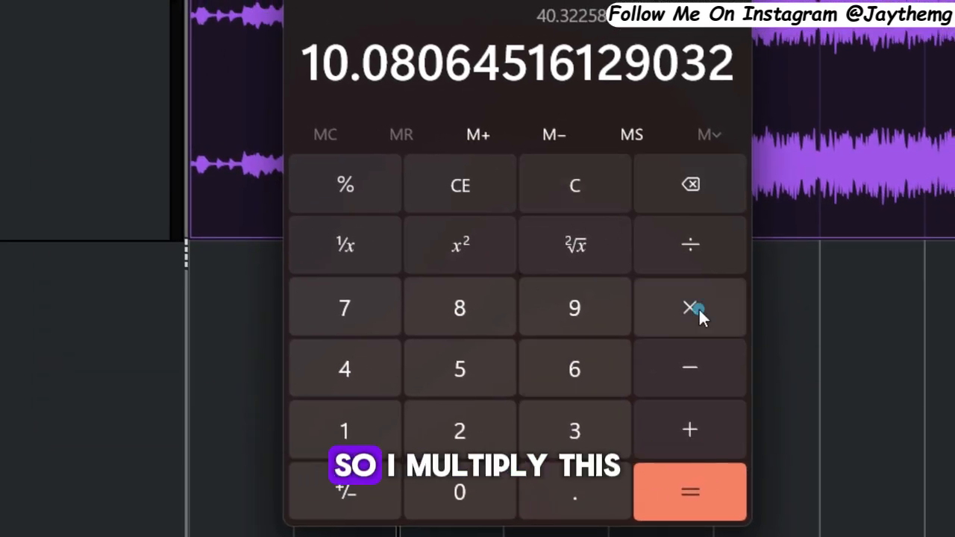
pyautogui.click(789, 272)
pyautogui.click(389, 352)
pyautogui.click(682, 476)
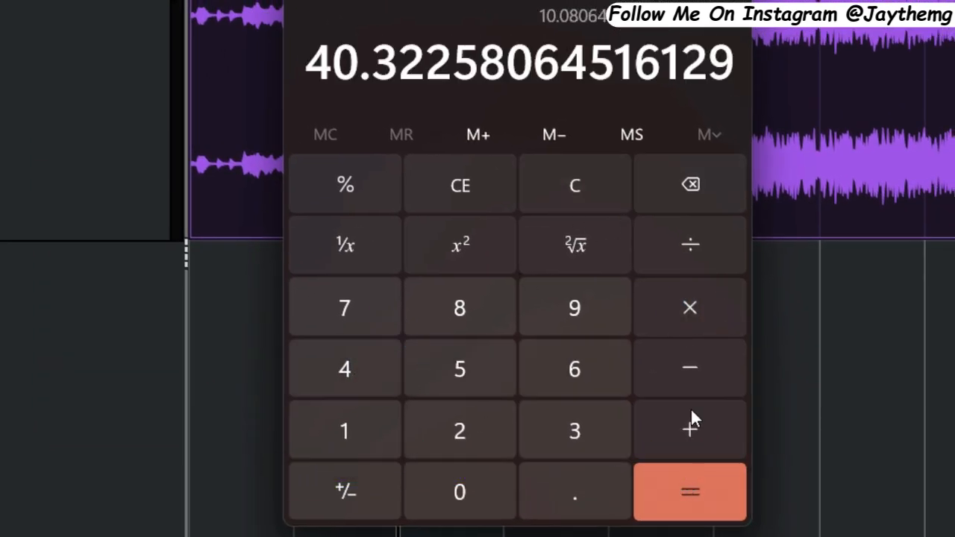
pyautogui.click(701, 306)
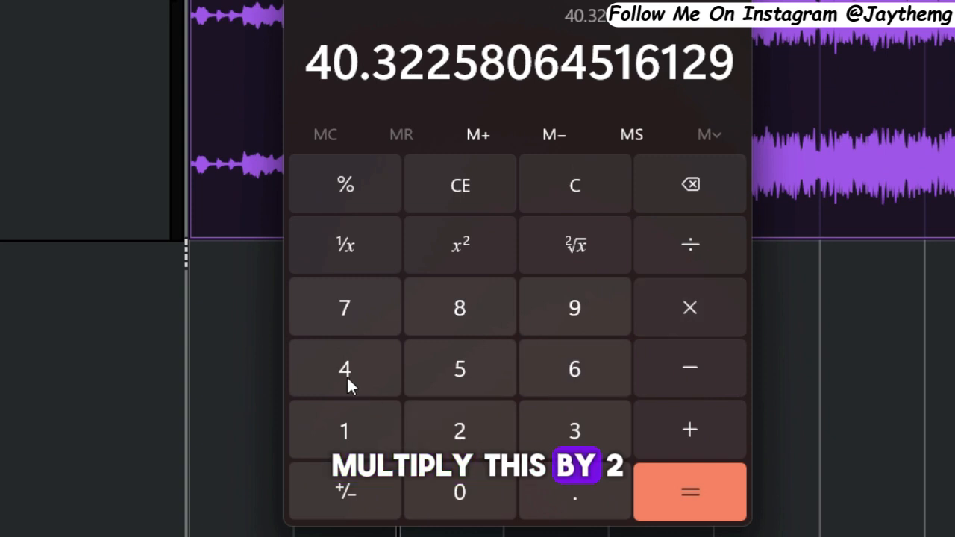
pyautogui.click(434, 416)
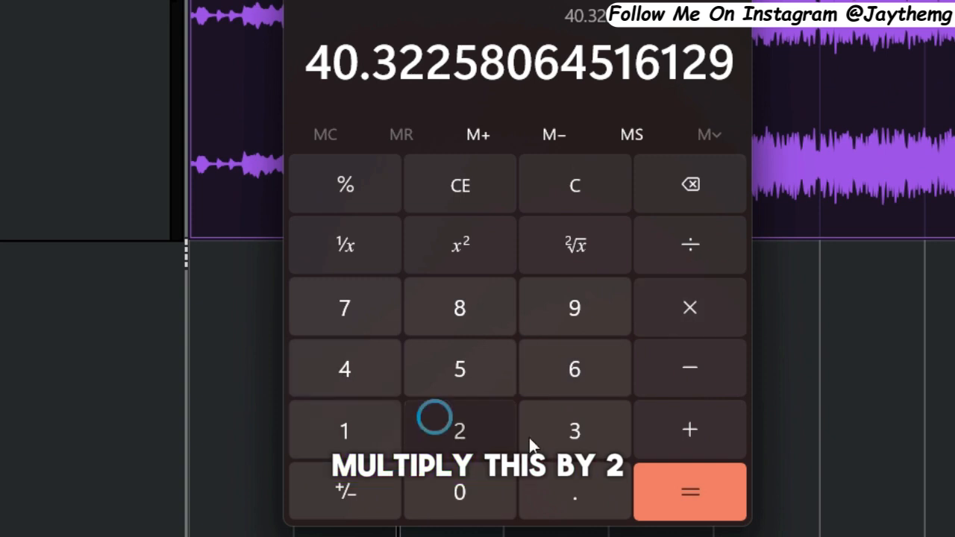
pyautogui.click(674, 488)
pyautogui.click(704, 325)
pyautogui.click(454, 426)
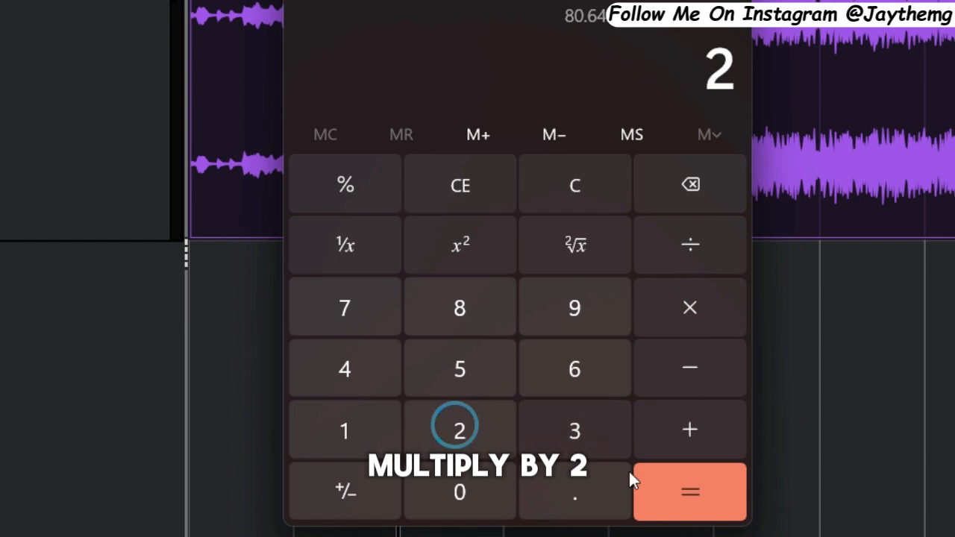
pyautogui.click(666, 481)
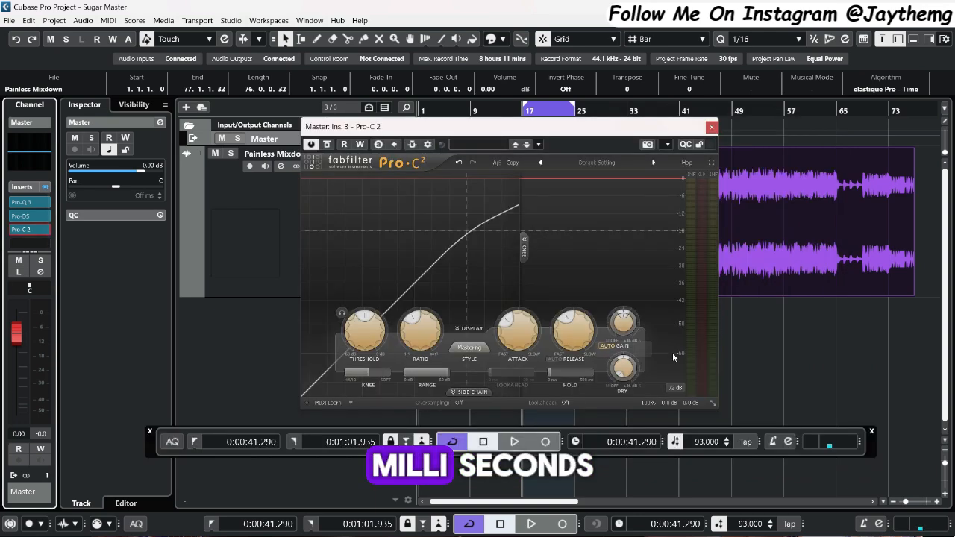
# Return to Pro-C 2 in Cubase, set the release to the calculated time and raise the threshold to about -15 dB.
pyautogui.moveTo(582, 332)
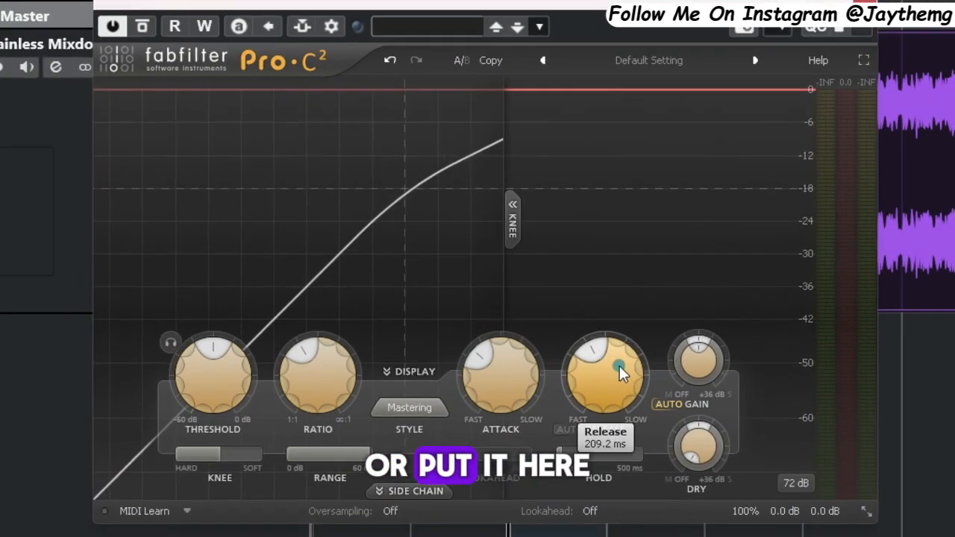
pyautogui.moveTo(508, 379)
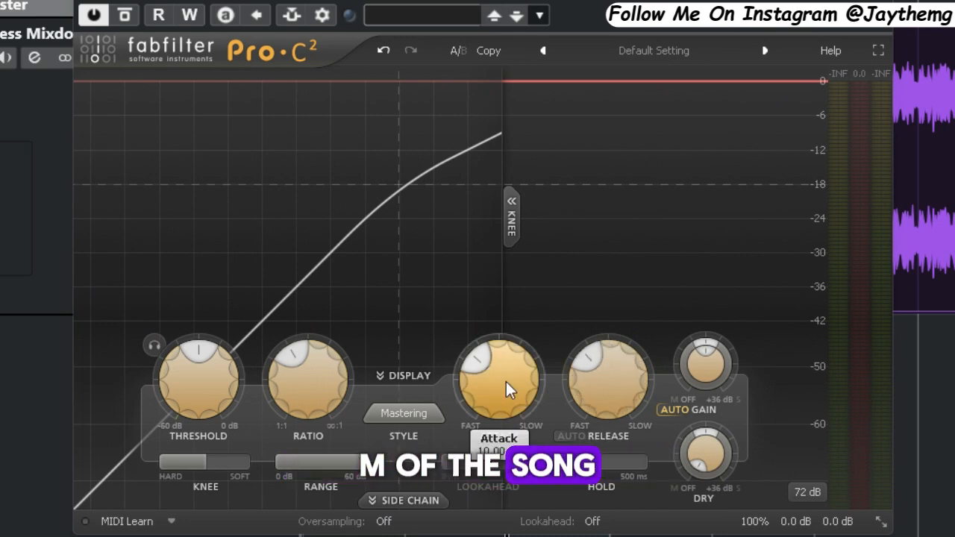
pyautogui.moveTo(187, 388)
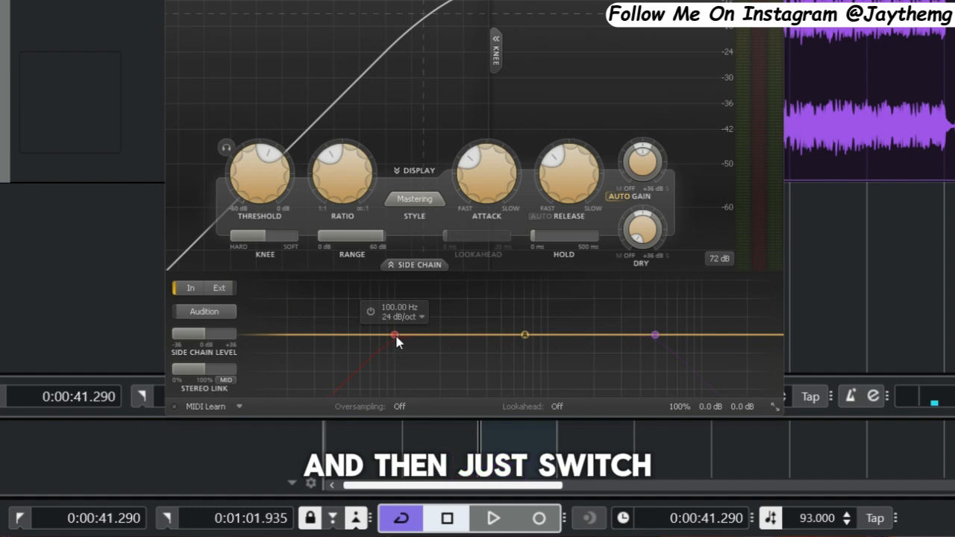
# Enable the low-cut filter in the compressor's side chain and set its frequency to 200 Hz.
pyautogui.click(370, 312)
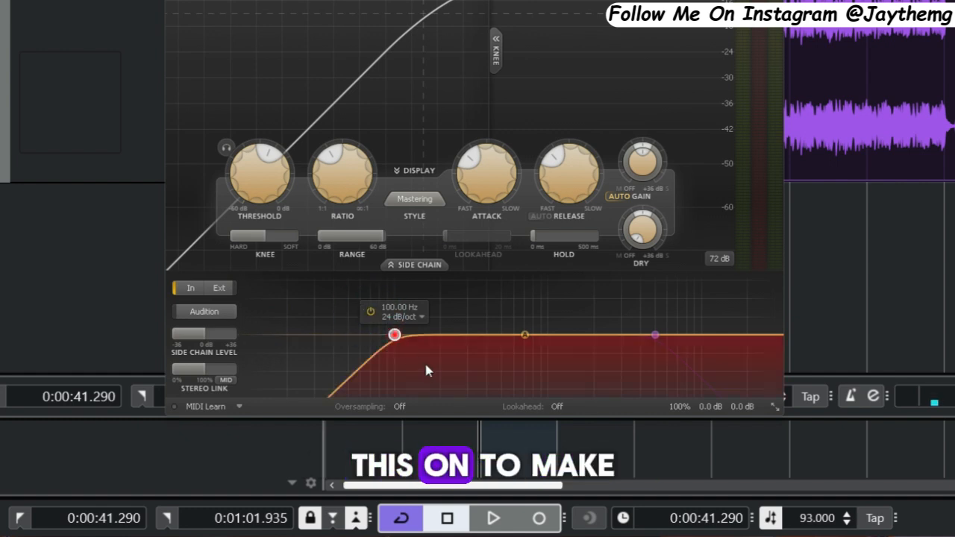
pyautogui.doubleClick(393, 307)
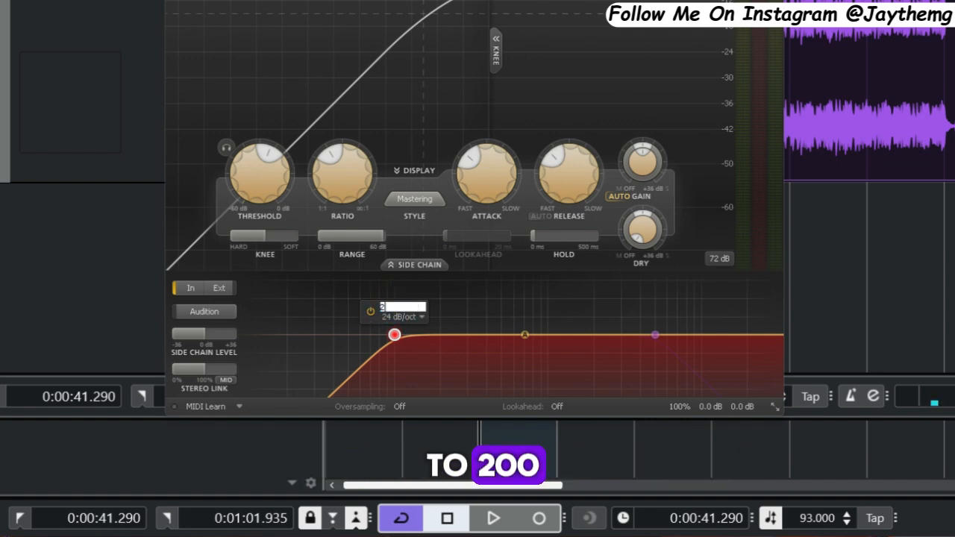
pyautogui.write('200')
pyautogui.press('Return')
# Lower the Pro-C 2 threshold slightly while the looped section plays, and stop playback.
pyautogui.press('space')
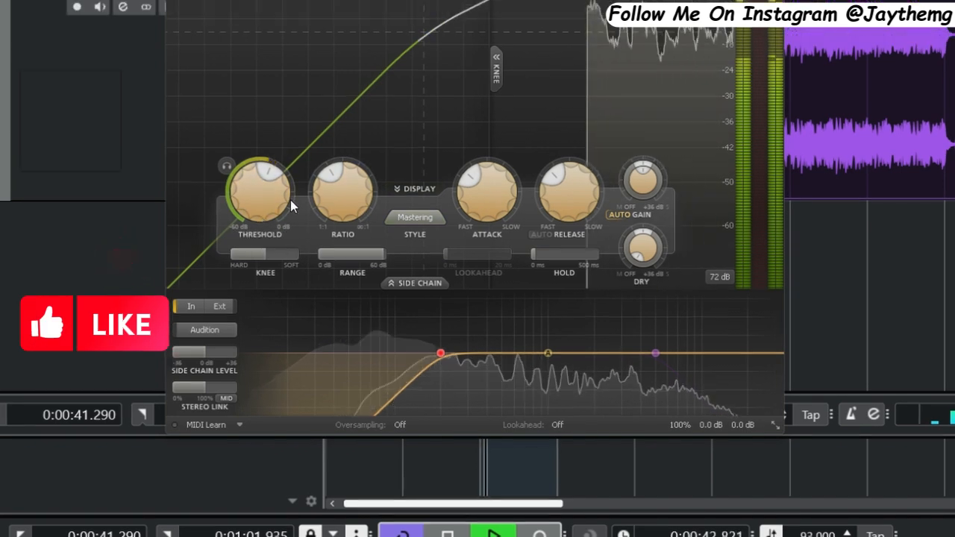
pyautogui.moveTo(261, 192)
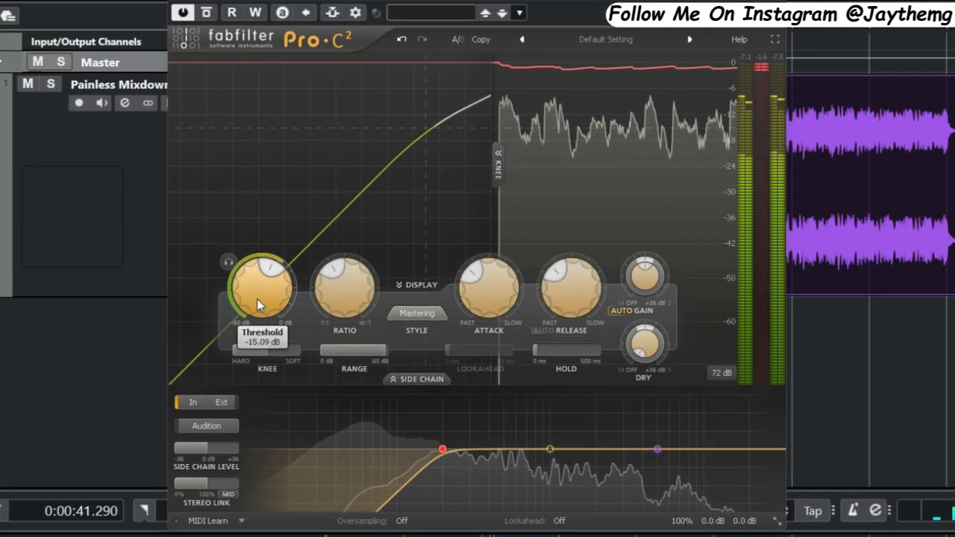
pyautogui.moveTo(258, 305)
pyautogui.mouseDown()
pyautogui.moveTo(258, 314)
pyautogui.moveTo(253, 292)
pyautogui.moveTo(251, 304)
pyautogui.mouseUp()
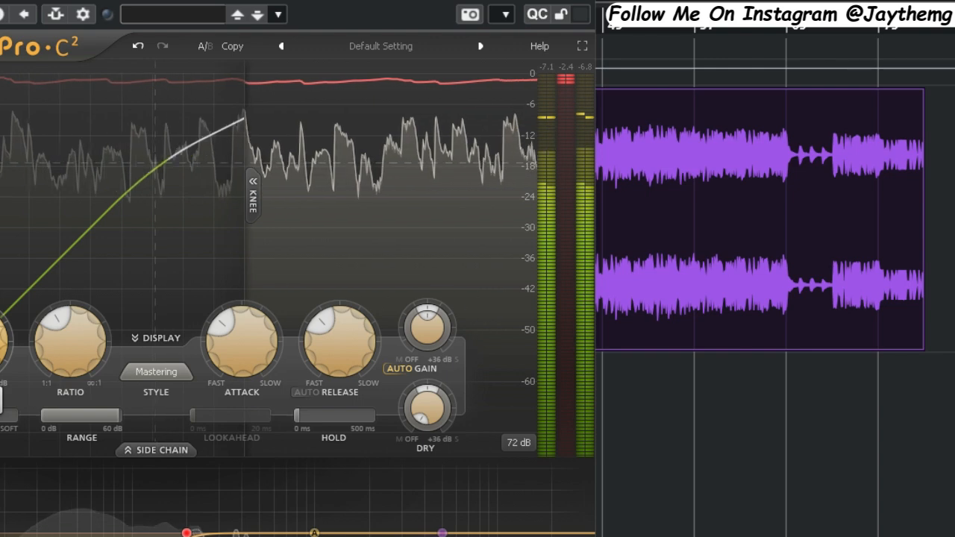
pyautogui.press('space')
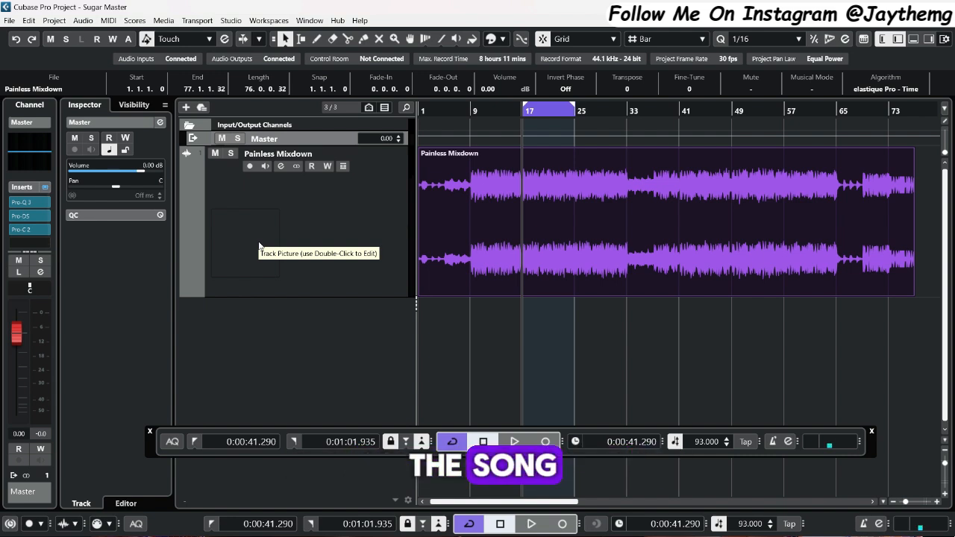
# Add FabFilter Saturn 2 to the next free insert slot of the Master channel, after Pro-C 2.
pyautogui.click(30, 243)
pyautogui.write('saturn')
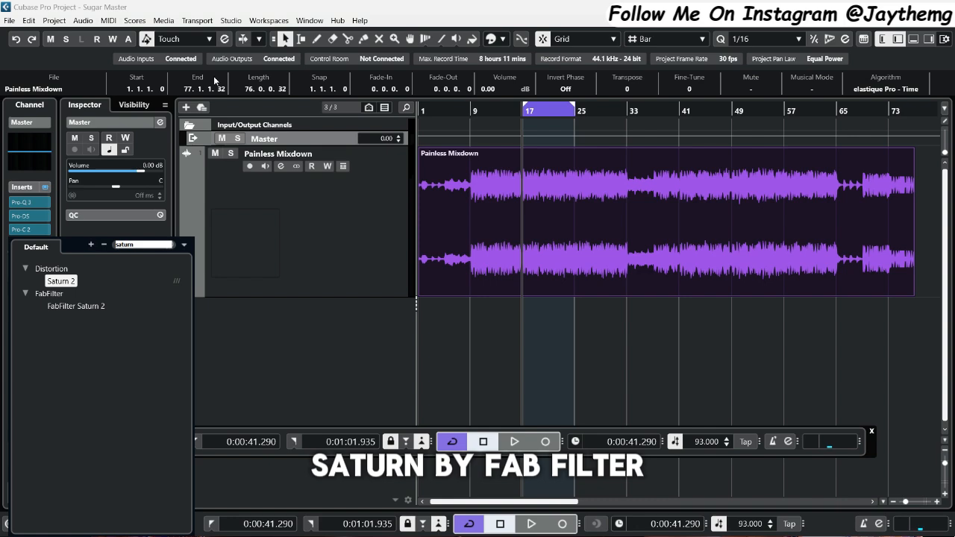
pyautogui.click(61, 281)
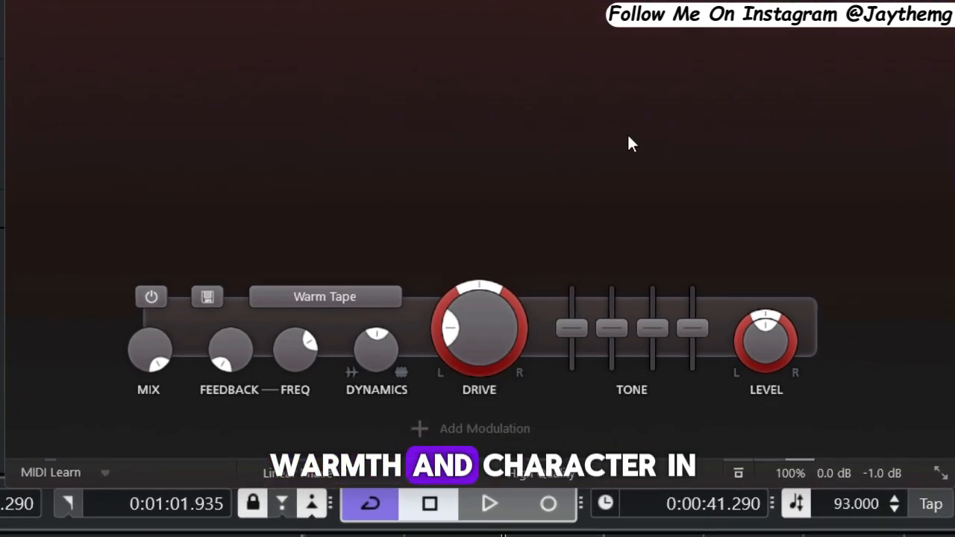
# Raise the Warm Tape drive in Saturn 2 to just below its midpoint during loop playback, and stop playback.
pyautogui.press('space')
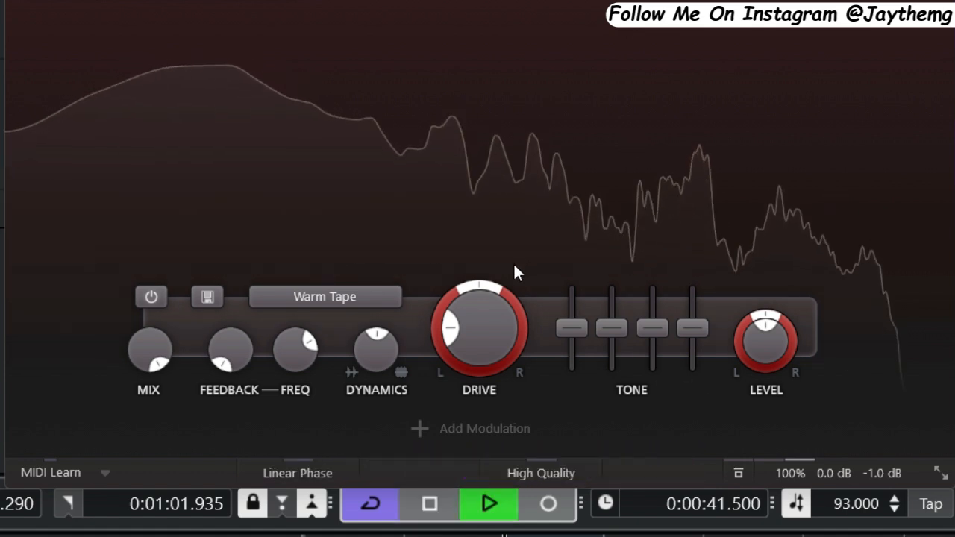
pyautogui.click(477, 339)
pyautogui.moveTo(476, 338); pyautogui.dragTo(505, 219)
pyautogui.moveTo(469, 306); pyautogui.dragTo(468, 316)
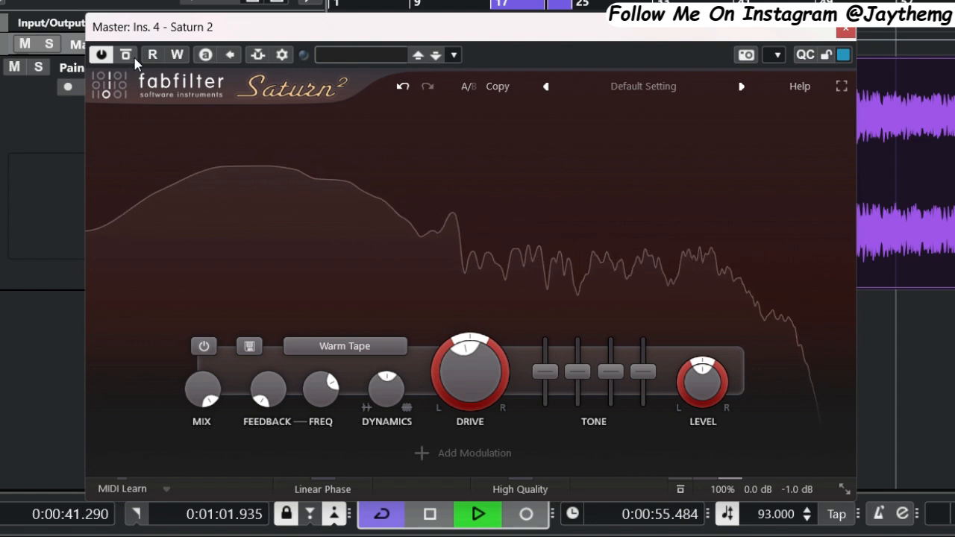
pyautogui.press('space')
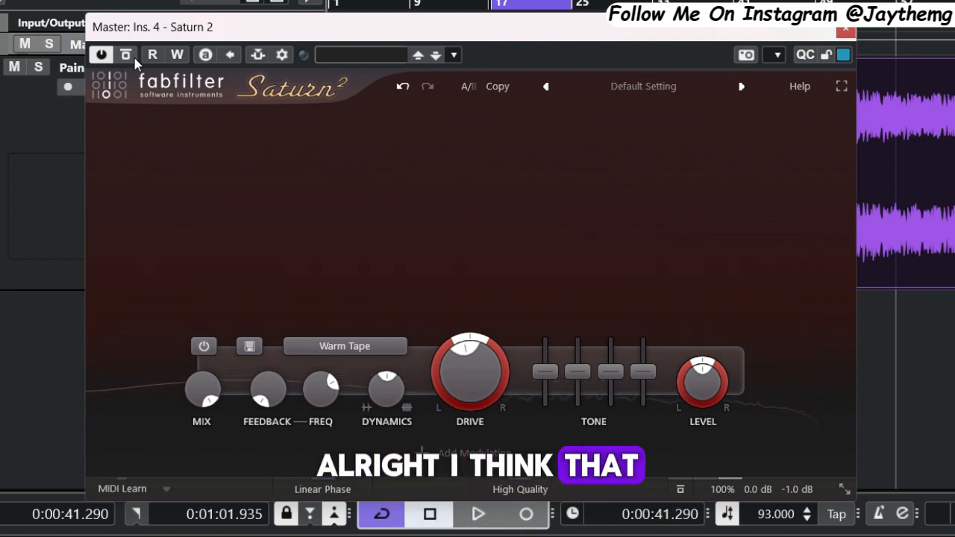
# Split Saturn 2 into two bands at about 1500 Hz and set the upper band's style to Clean Tape.
pyautogui.click(464, 119)
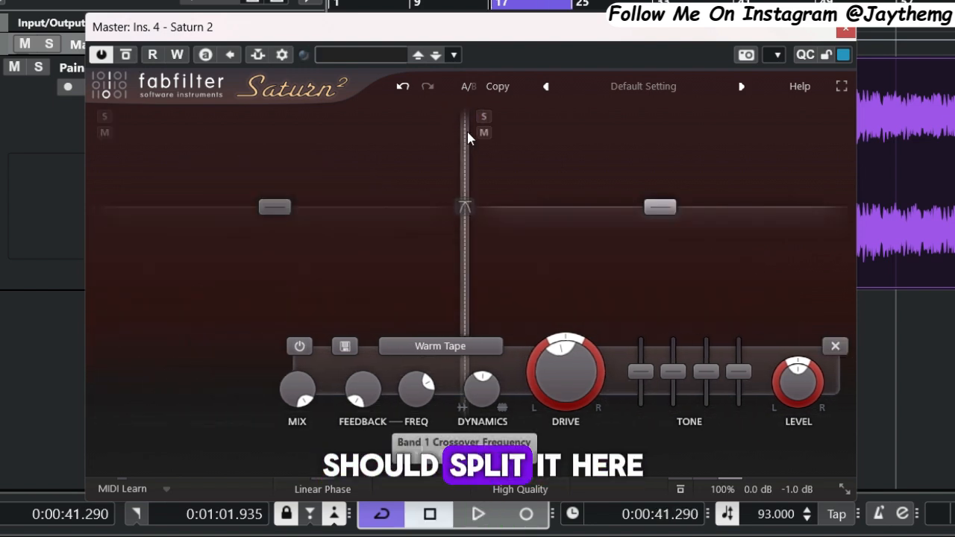
pyautogui.moveTo(466, 131); pyautogui.dragTo(571, 181)
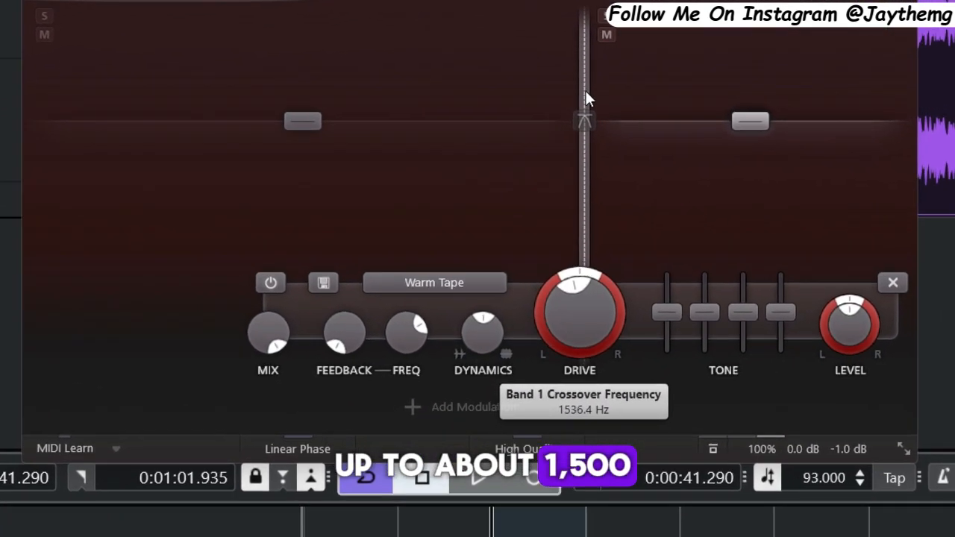
pyautogui.moveTo(586, 97); pyautogui.dragTo(584, 97)
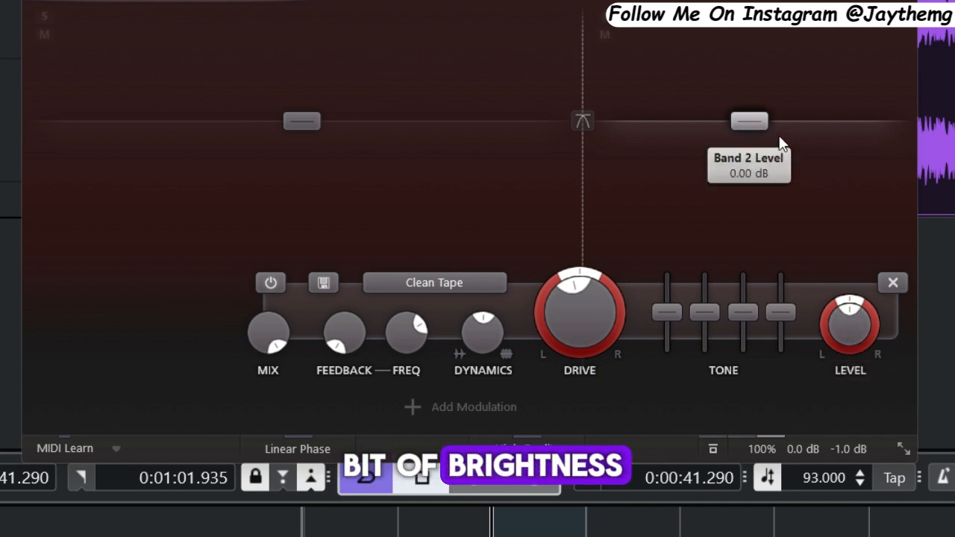
# Set the upper band's level in Saturn 2 to about +0.43 dB during loop playback, stop playback and close the plug-in.
pyautogui.press('space')
pyautogui.moveTo(835, 327); pyautogui.dragTo(835, 295)
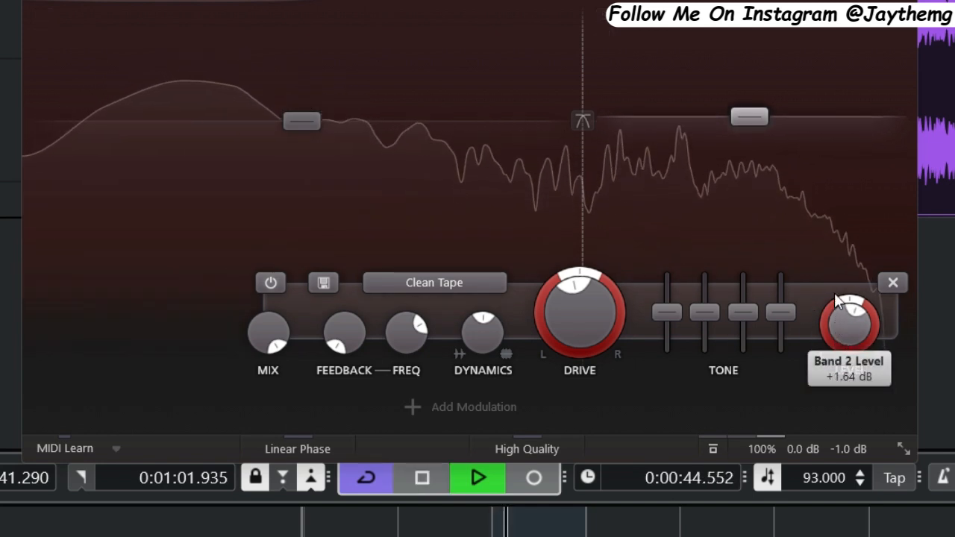
pyautogui.moveTo(842, 330); pyautogui.dragTo(846, 350)
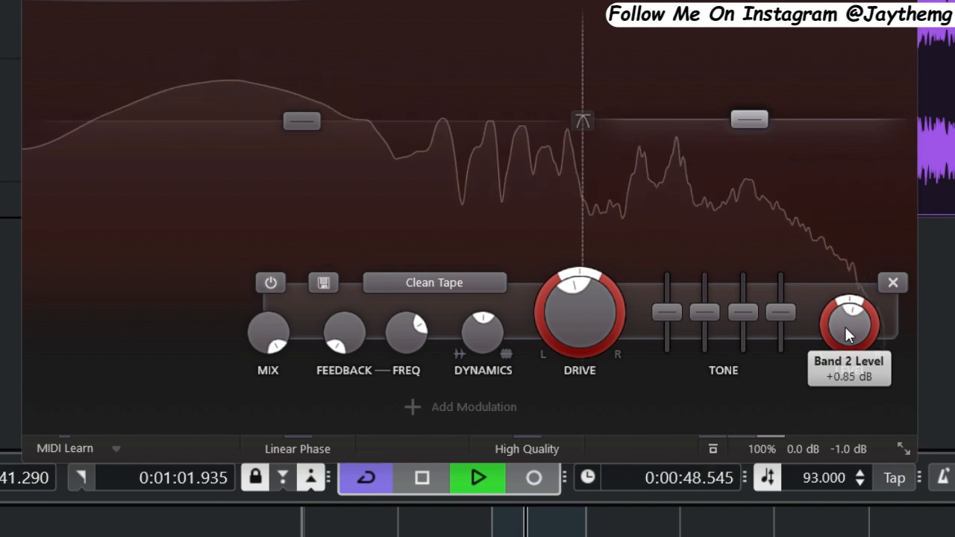
pyautogui.moveTo(846, 328); pyautogui.dragTo(847, 338)
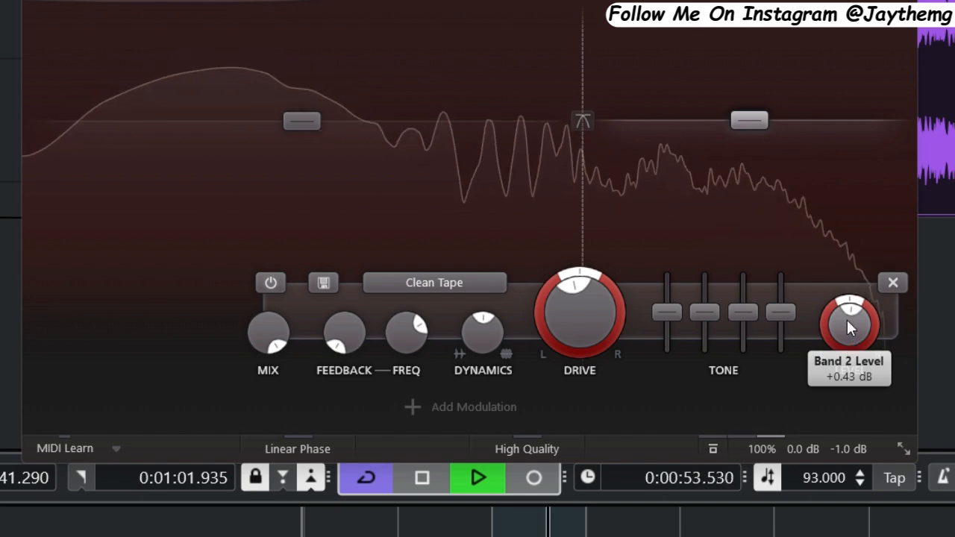
pyautogui.press('space')
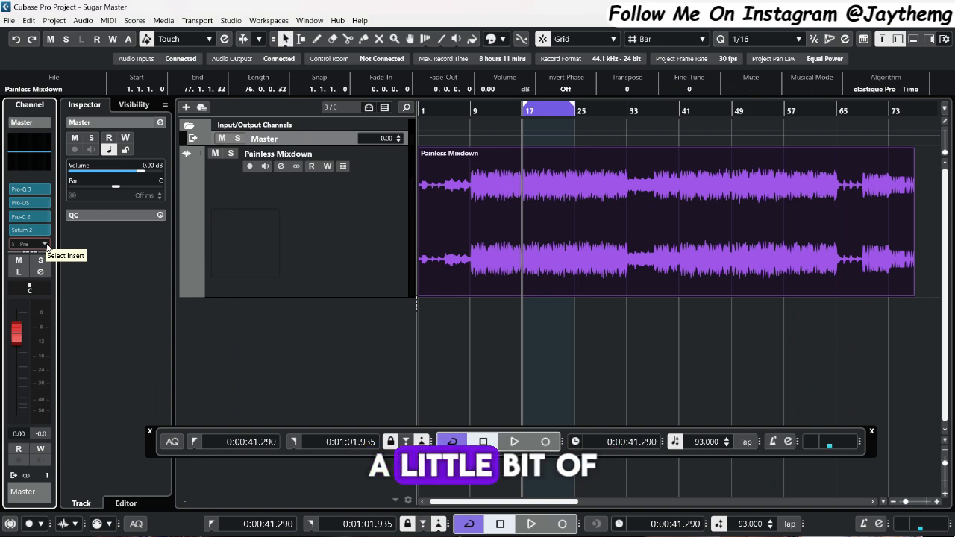
# Add the Waves MV2 Stereo compressor to the Master channel's insert slot after Saturn 2.
pyautogui.click(46, 246)
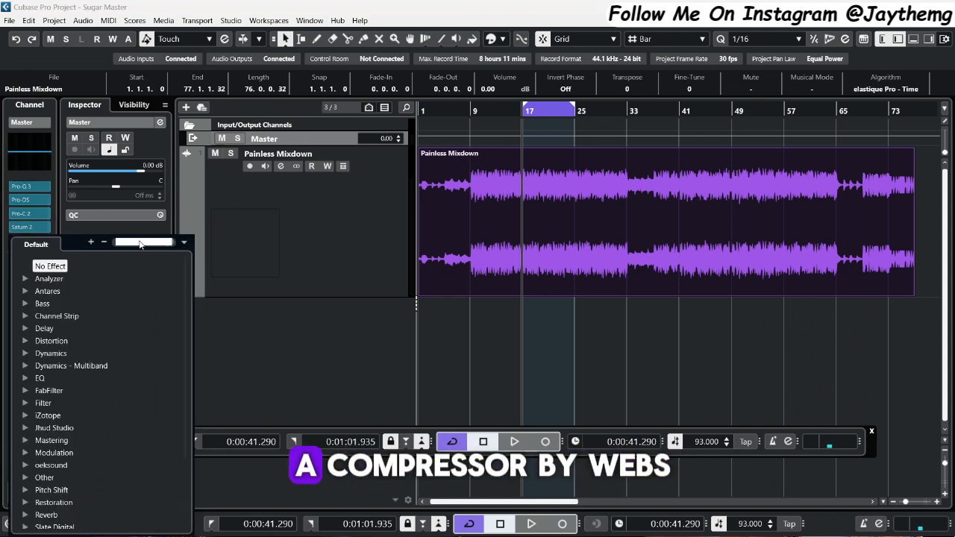
pyautogui.write('mv')
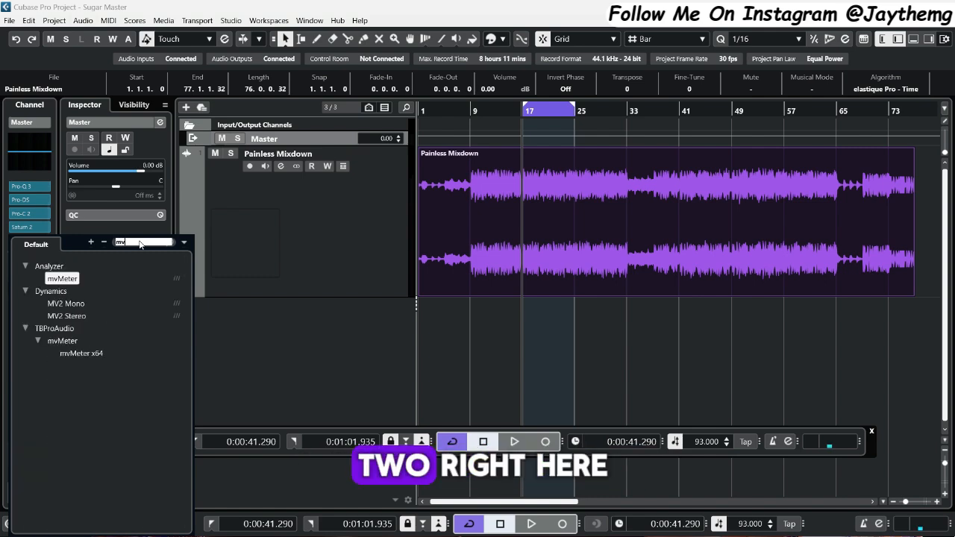
pyautogui.write('2')
pyautogui.press('Return')
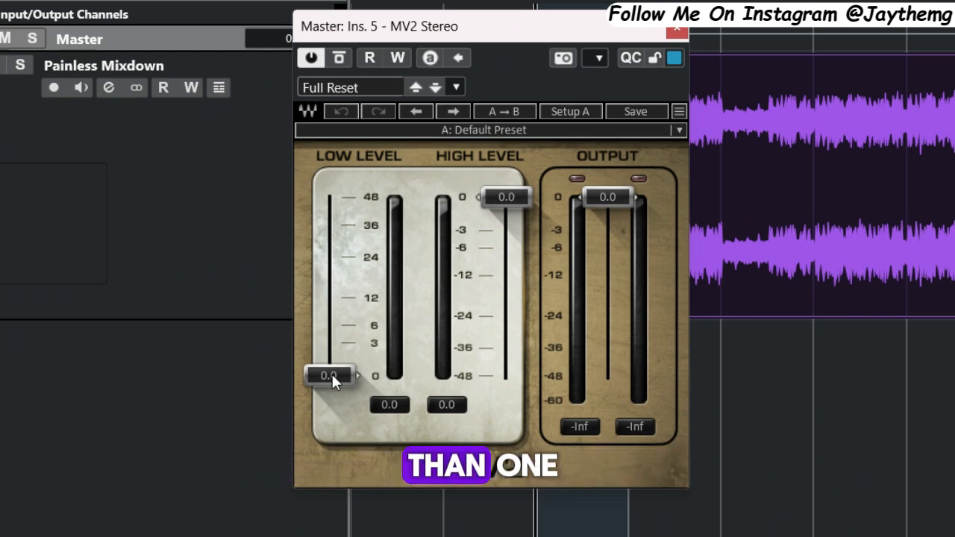
# Raise the Low Level in MV2 to 0.9 while the loop plays.
pyautogui.click(334, 376)
pyautogui.press('space')
pyautogui.moveTo(337, 373); pyautogui.dragTo(337, 366)
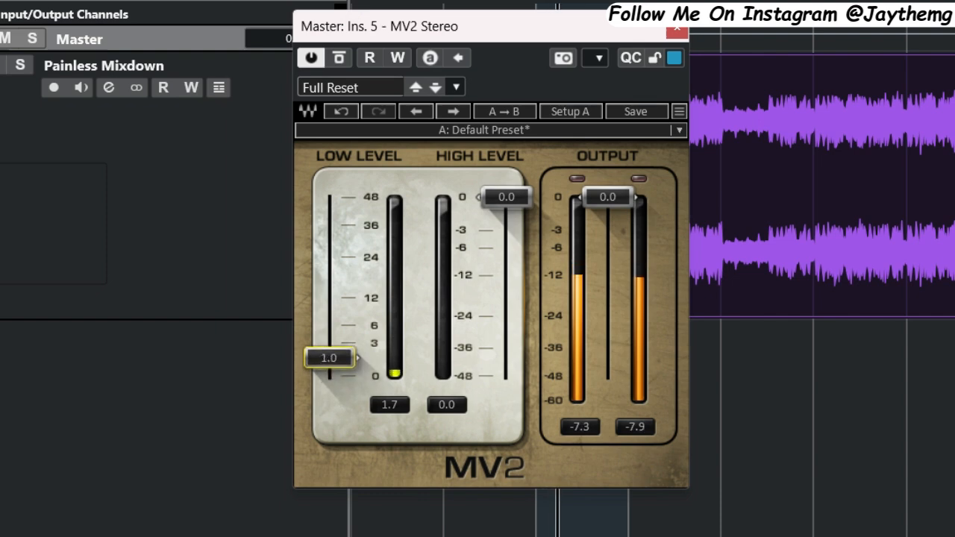
pyautogui.moveTo(338, 358); pyautogui.dragTo(338, 358)
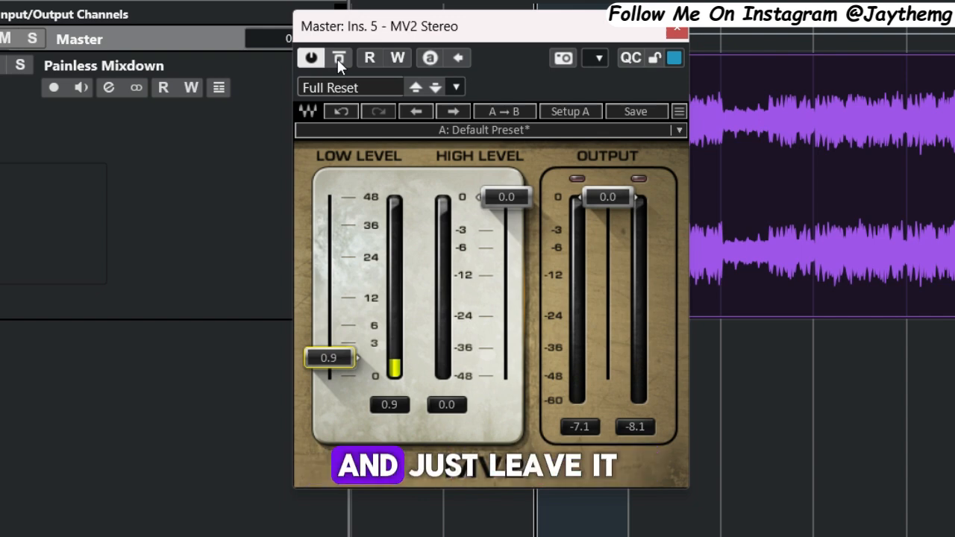
pyautogui.moveTo(484, 34); pyautogui.dragTo(539, 70)
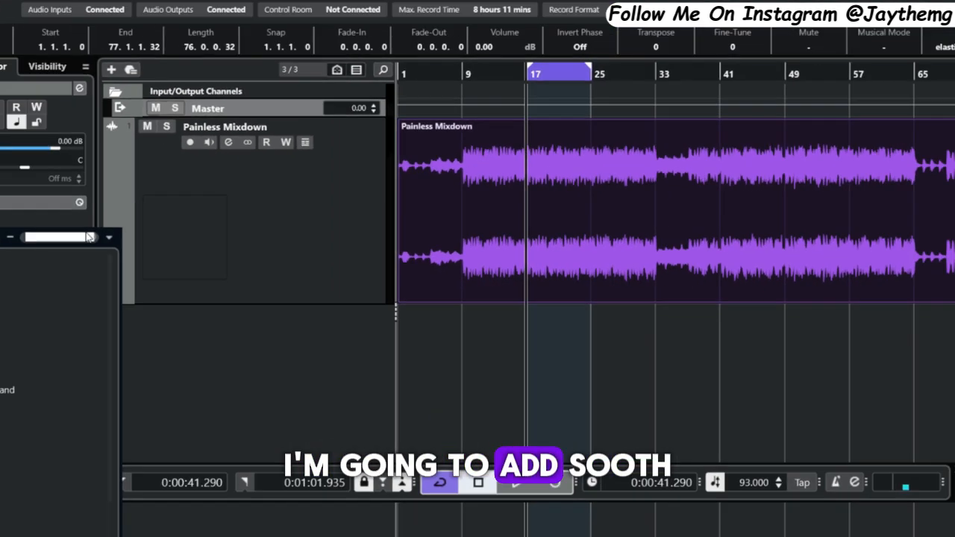
# Add the soothe2 plug-in to the Master channel's insert slot after MV2 Stereo.
pyautogui.click(30, 240)
pyautogui.write('so')
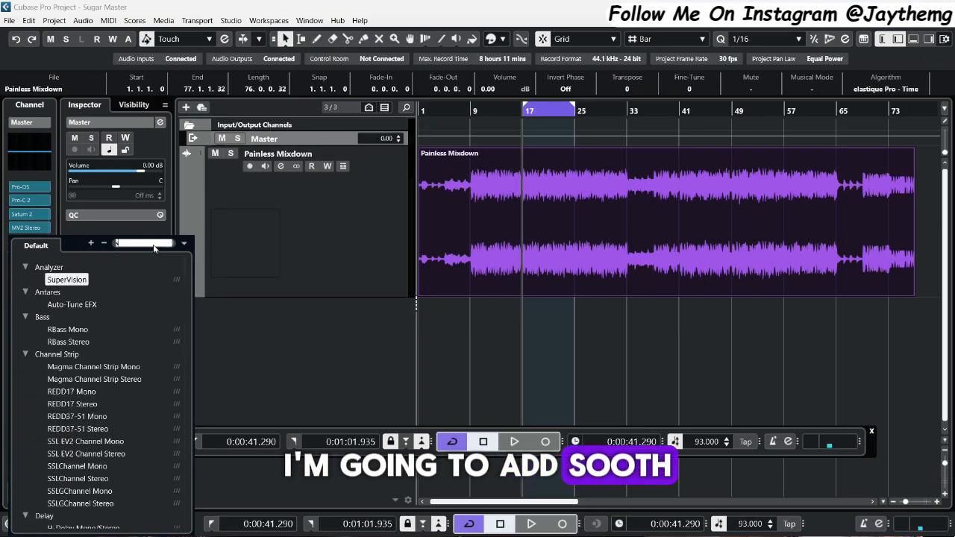
pyautogui.press('Return')
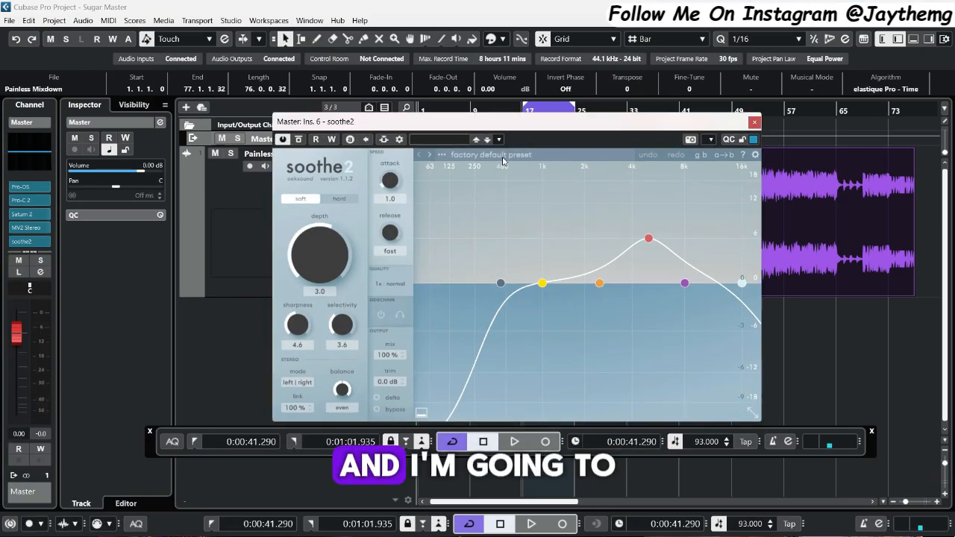
# Load the De-essing the master preset in soothe2.
pyautogui.click(502, 156)
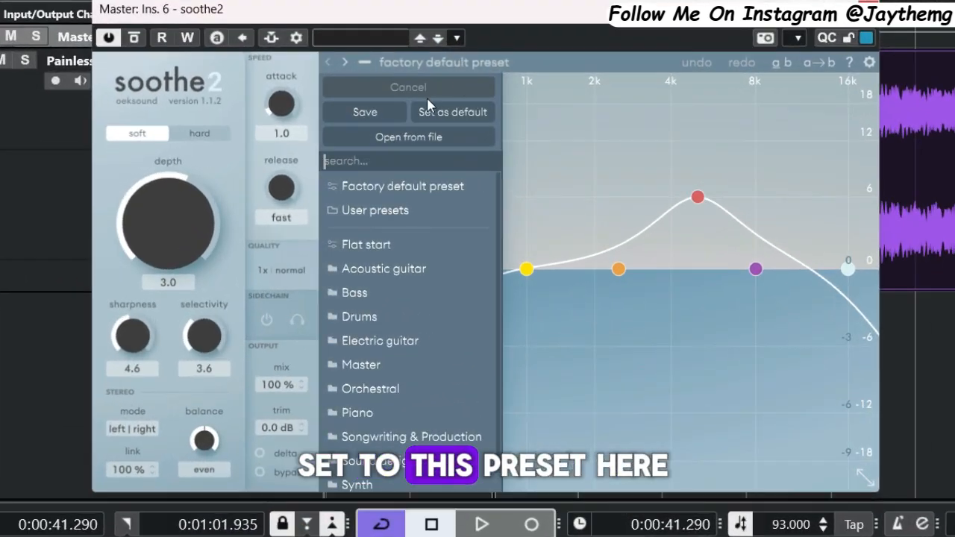
pyautogui.write('master')
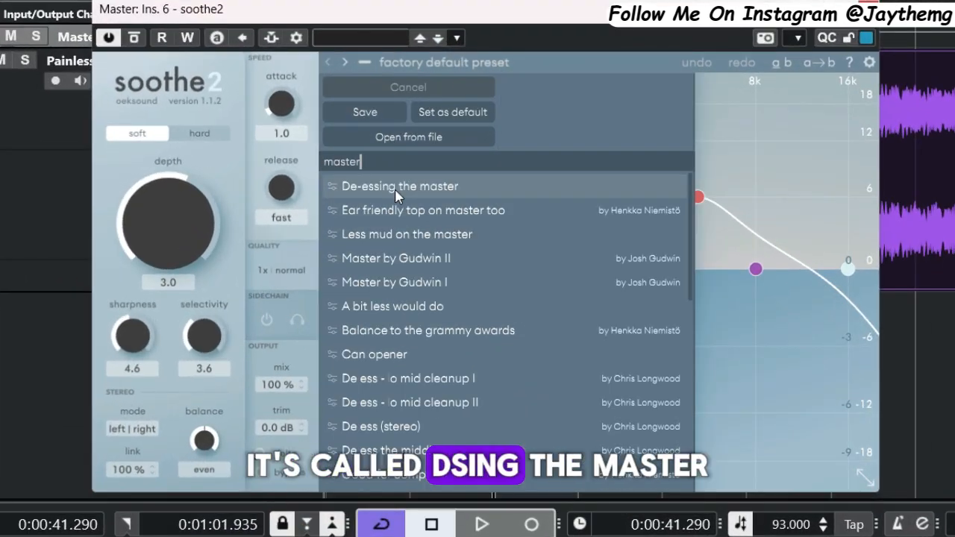
pyautogui.click(395, 188)
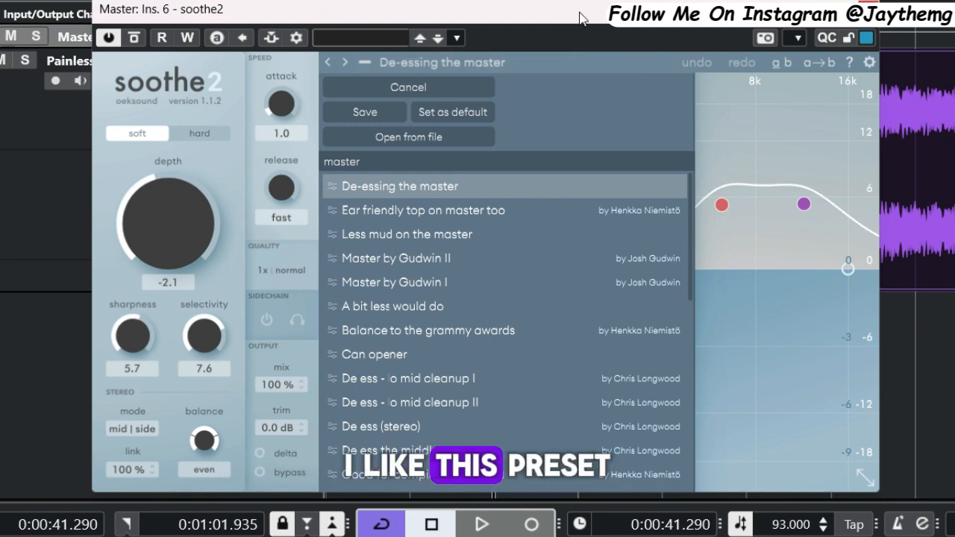
pyautogui.click(488, 63)
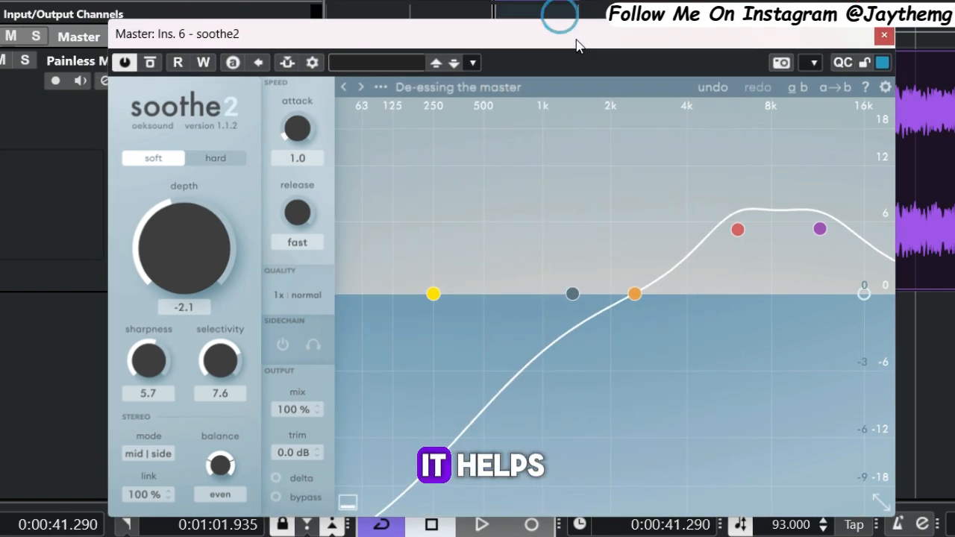
pyautogui.moveTo(575, 46); pyautogui.dragTo(564, 36)
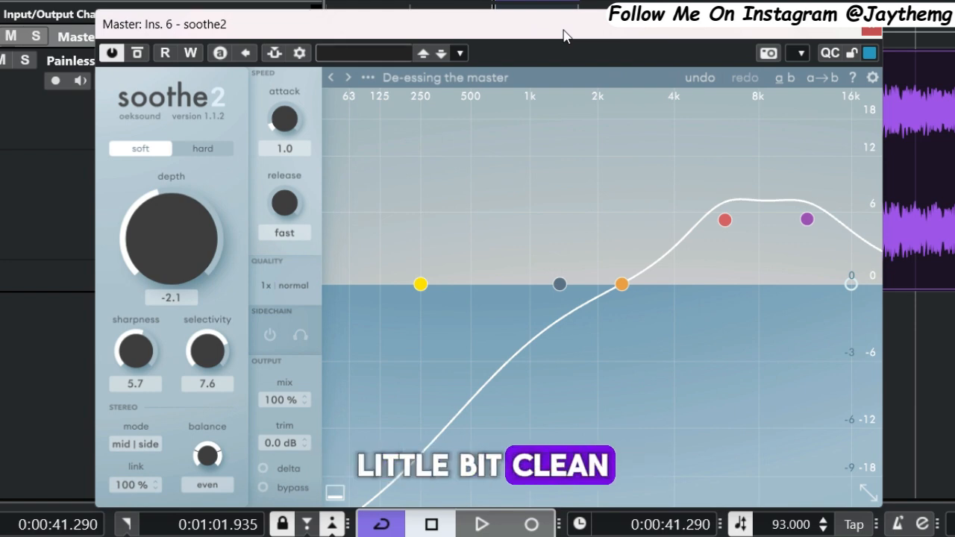
# Set soothe2's depth to -2.0, audition the loop, stop playback and close the plug-in.
pyautogui.moveTo(176, 240); pyautogui.dragTo(149, 246)
pyautogui.press('space')
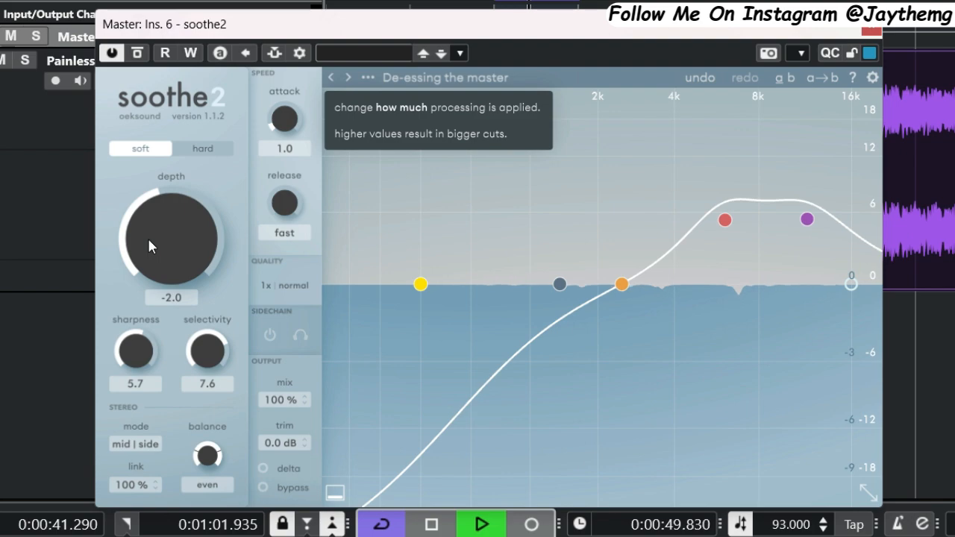
pyautogui.press('space')
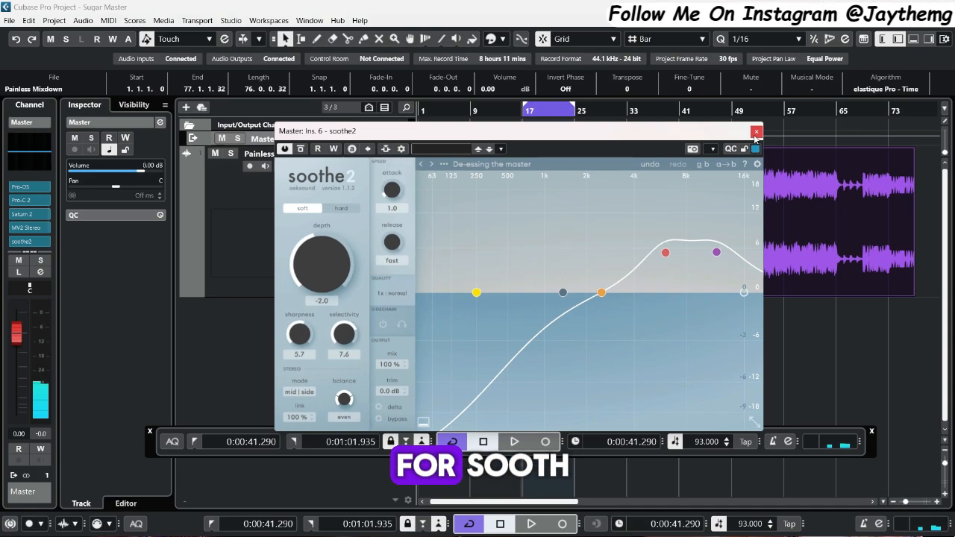
pyautogui.click(756, 132)
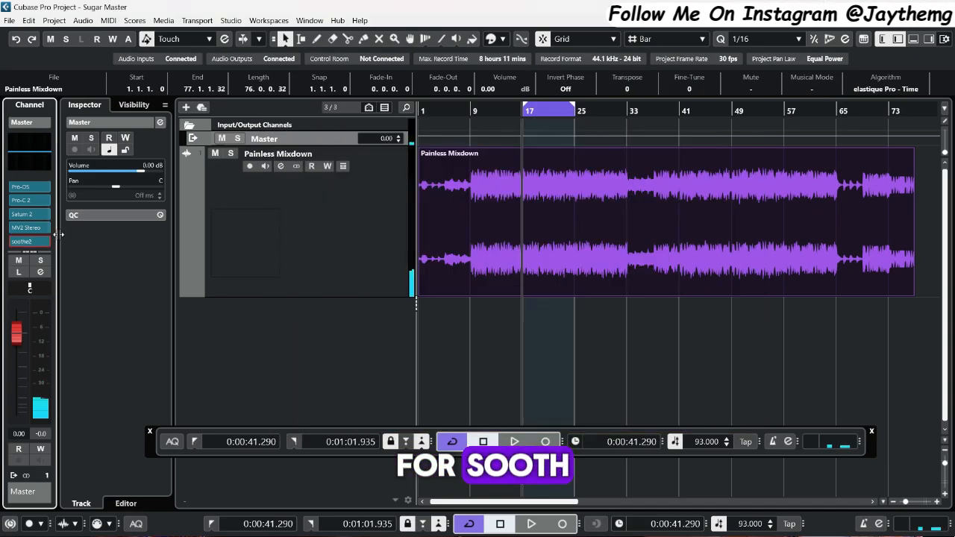
# Add the Pro-L 2 limiter to the Master channel's insert slot after soothe2.
pyautogui.scroll(-1, 32, 244)
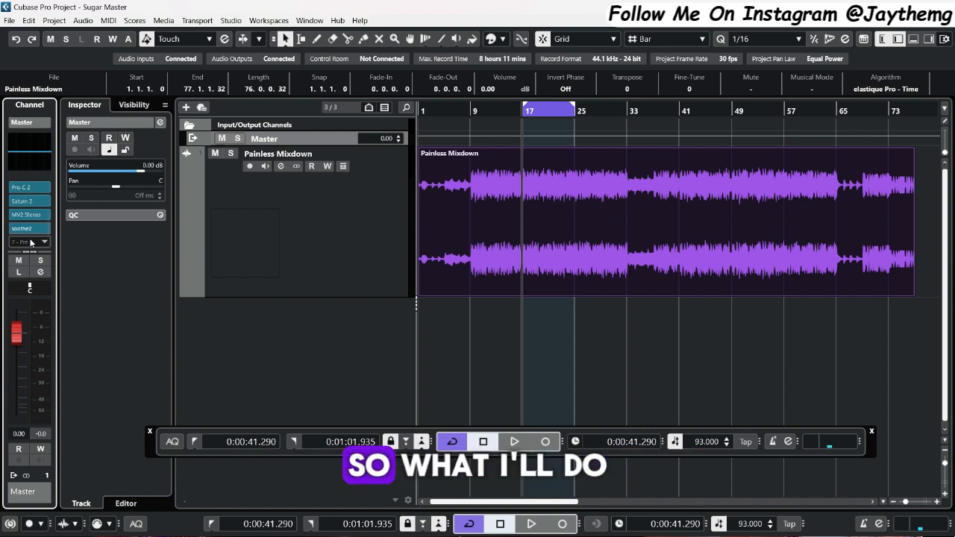
pyautogui.click(30, 243)
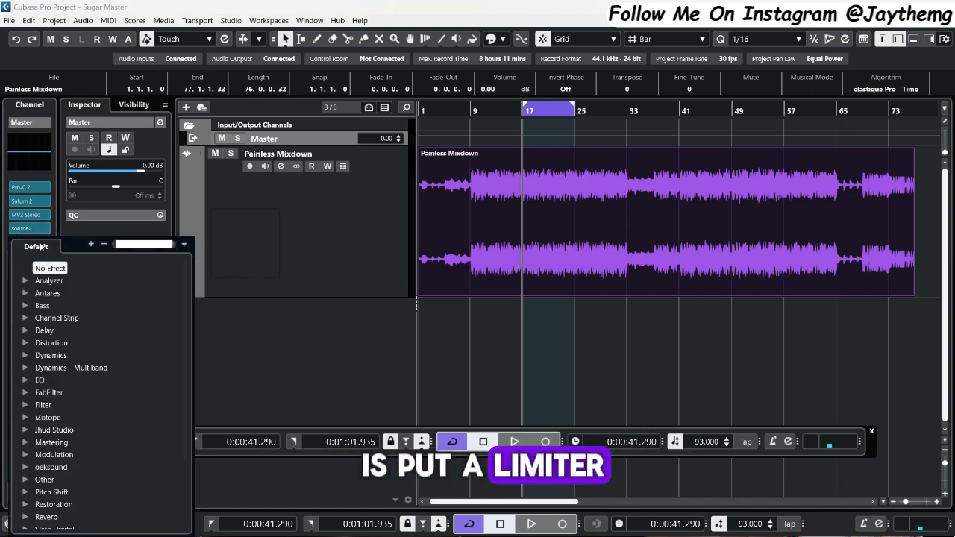
pyautogui.write('pro l')
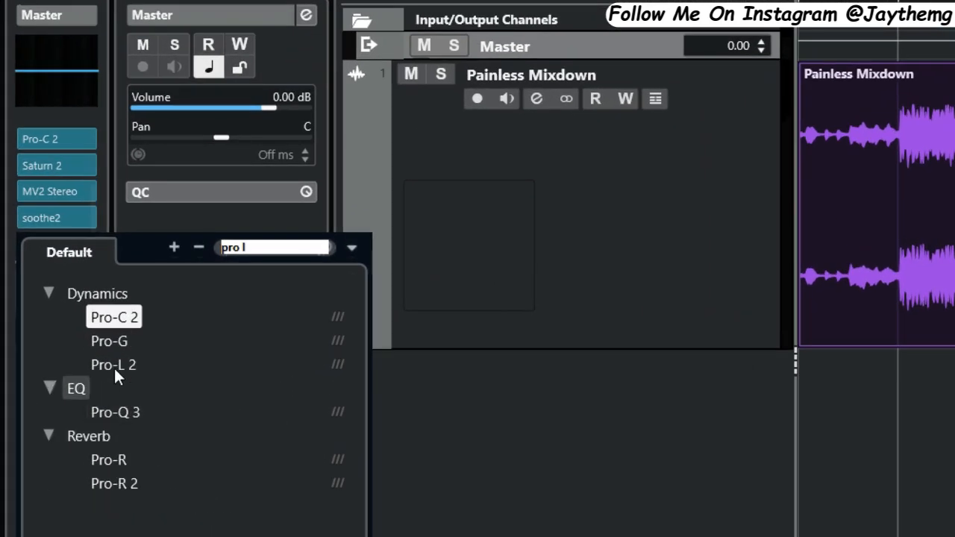
pyautogui.click(114, 364)
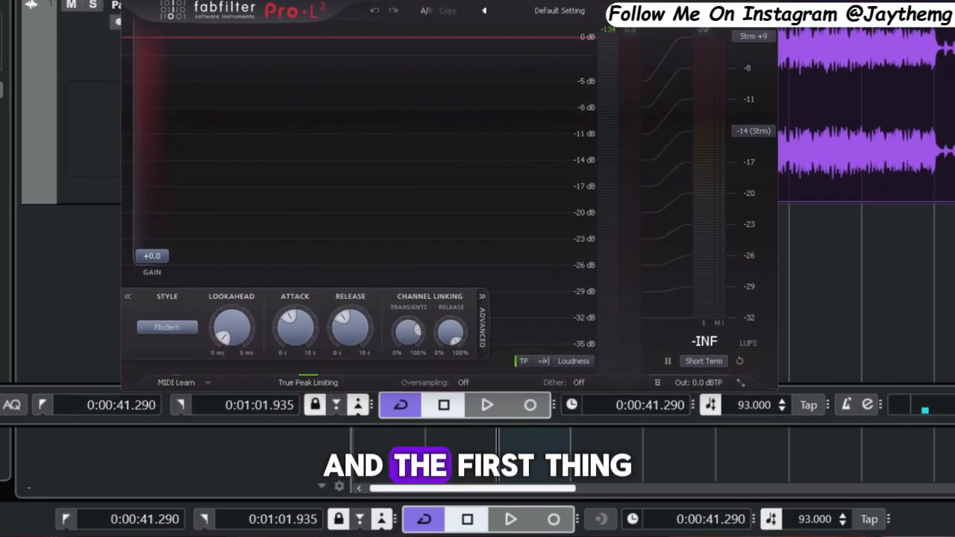
# Switch Pro-L 2's meter scale to -16 dB and back to Loudness.
pyautogui.click(581, 362)
pyautogui.click(616, 384)
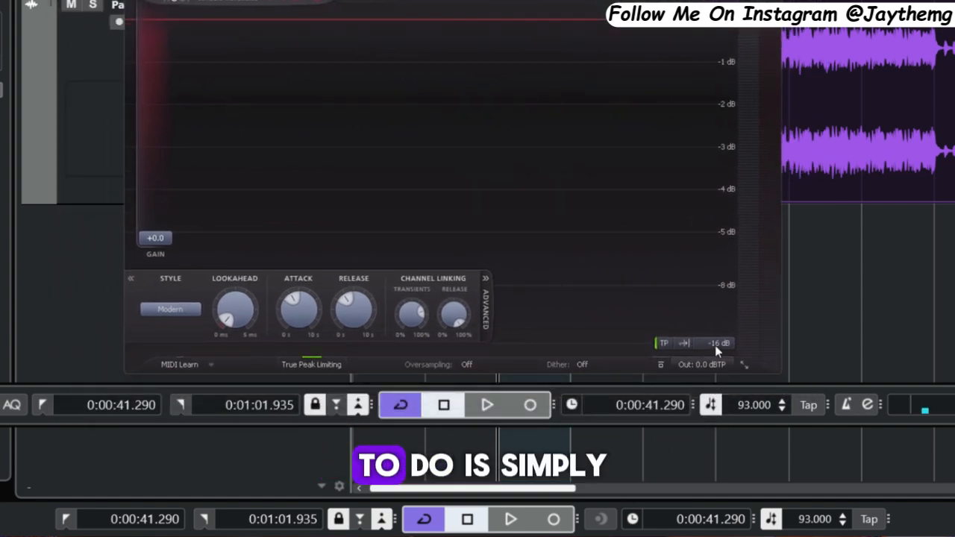
pyautogui.click(718, 343)
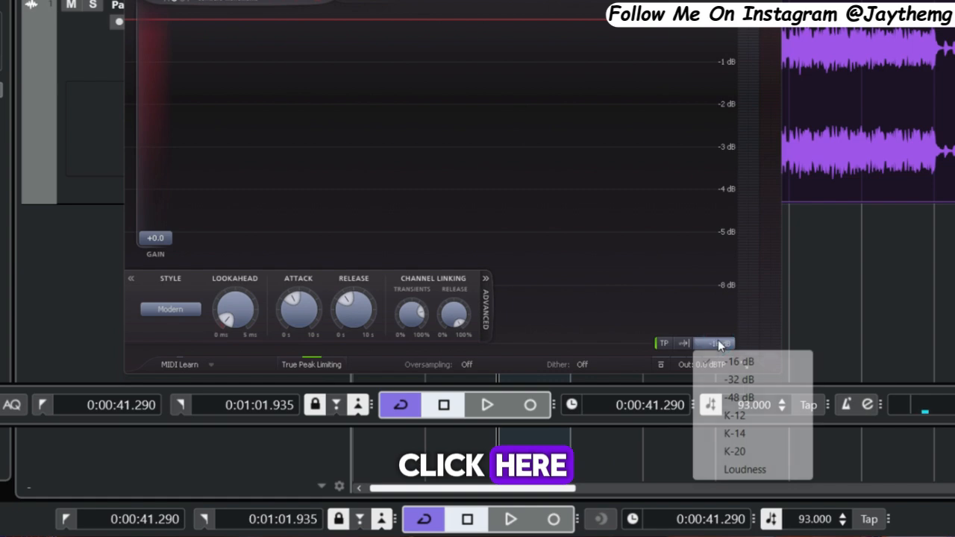
pyautogui.click(748, 467)
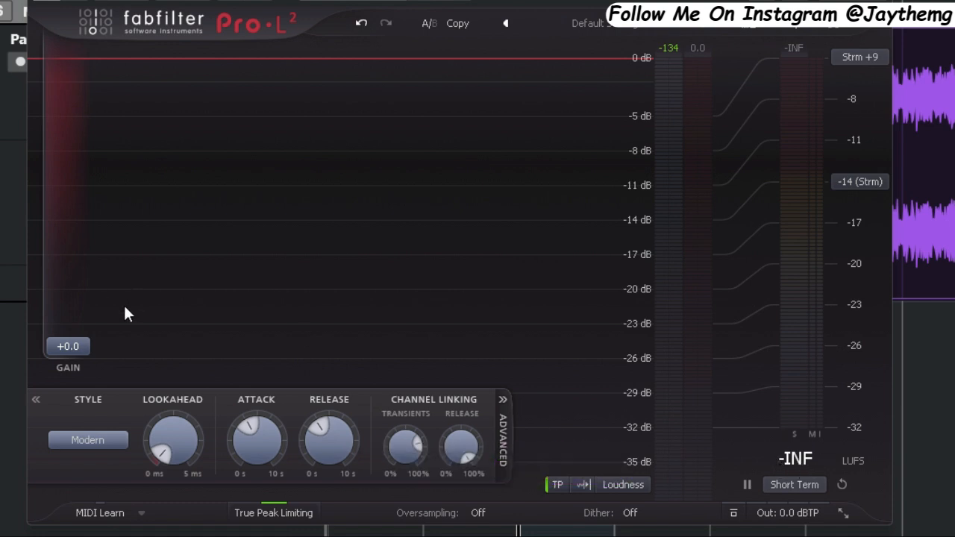
# Raise Pro-L 2's gain to about +13.3 dB during loop playback, resetting the loudness measurement along the way, and close the plug-in.
pyautogui.press('space')
pyautogui.moveTo(53, 341); pyautogui.dragTo(74, 268)
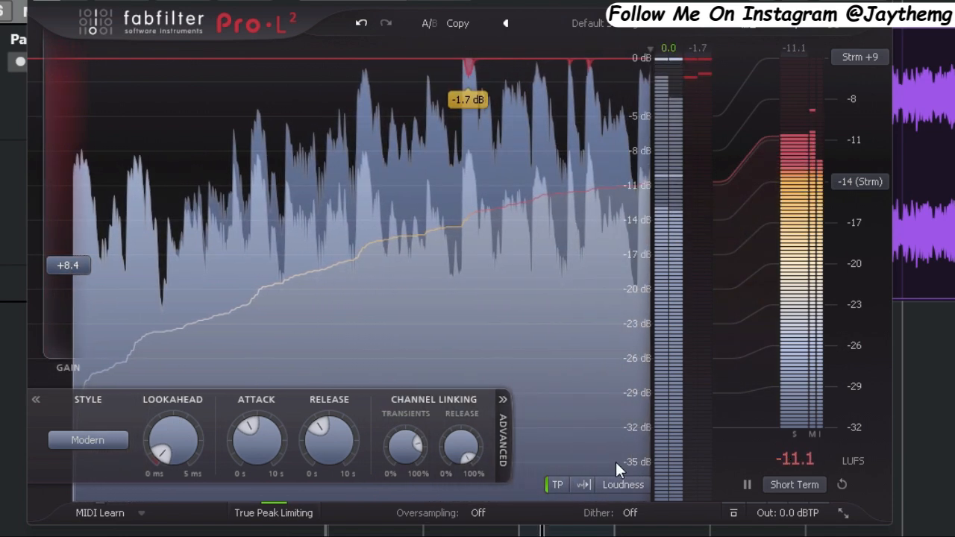
pyautogui.click(842, 484)
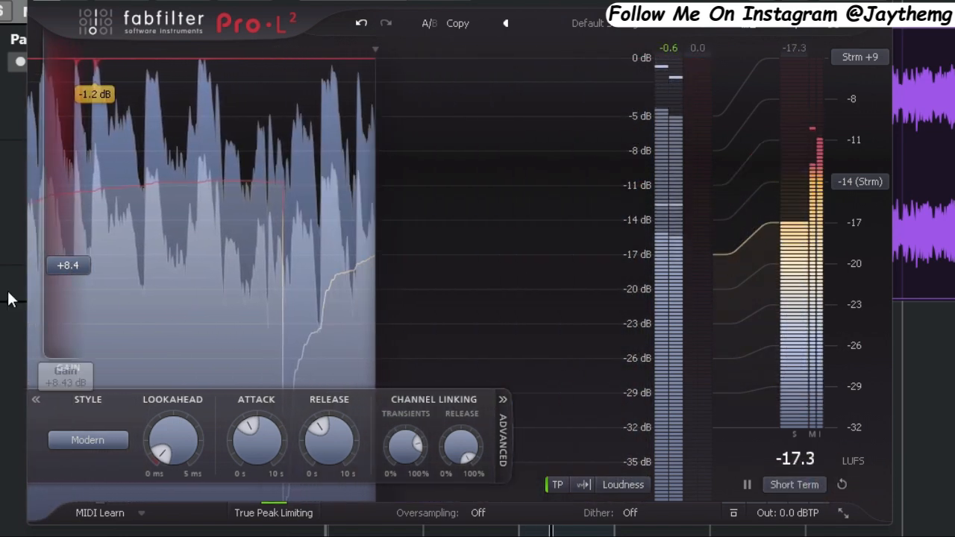
pyautogui.moveTo(46, 256); pyautogui.dragTo(67, 244)
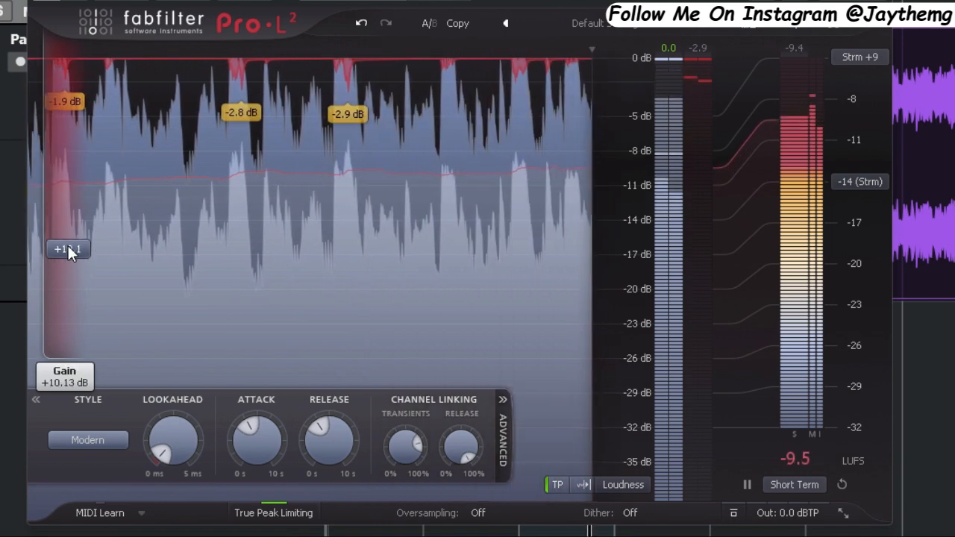
pyautogui.press('space')
pyautogui.moveTo(67, 251); pyautogui.dragTo(73, 215)
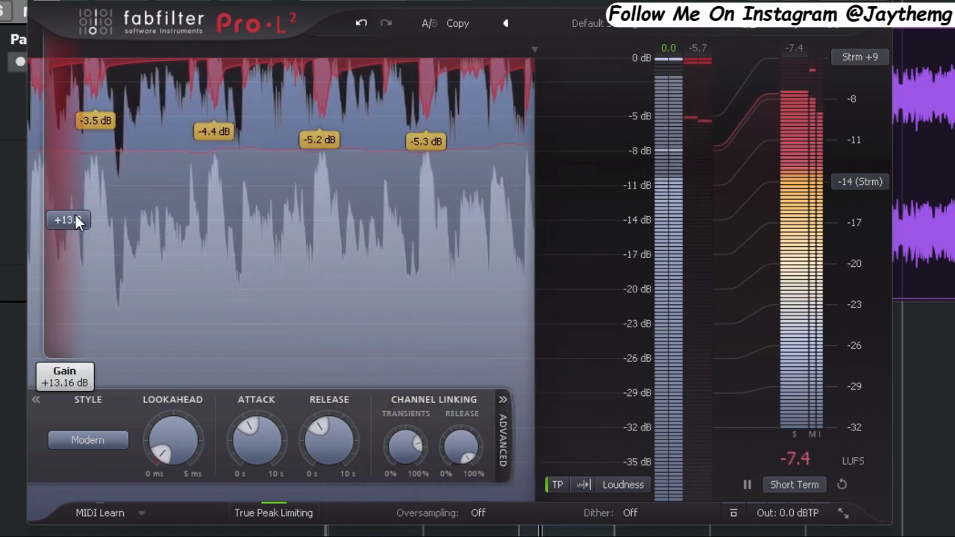
pyautogui.moveTo(74, 214); pyautogui.dragTo(75, 208)
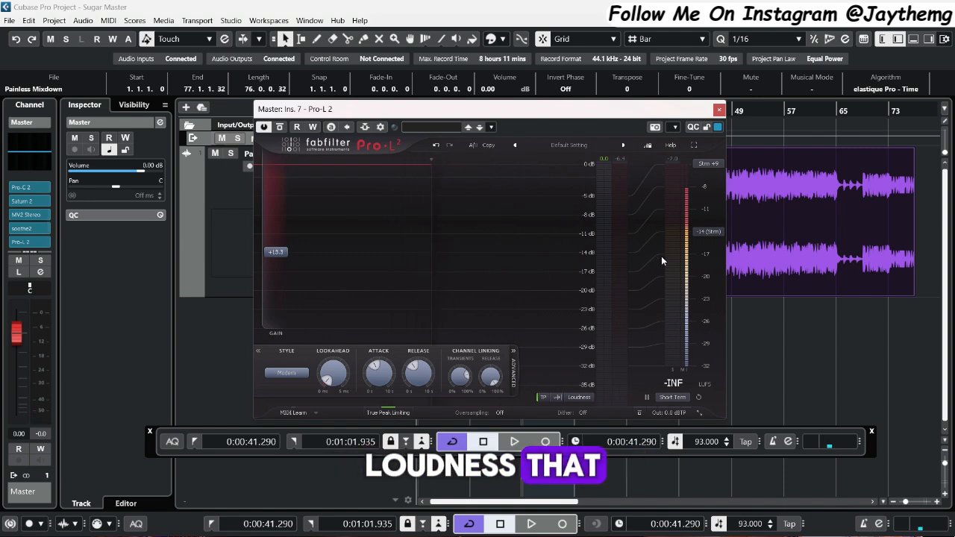
pyautogui.moveTo(564, 110); pyautogui.dragTo(581, 123)
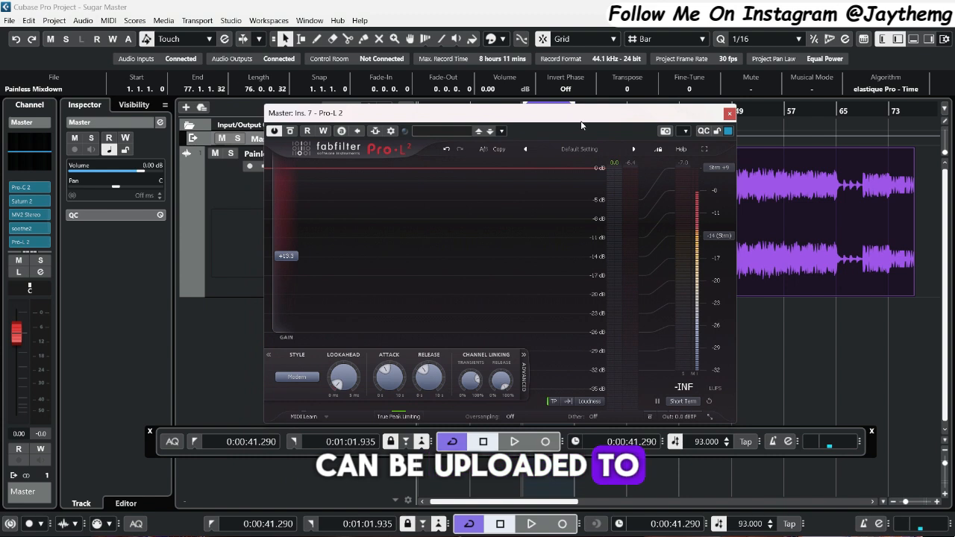
pyautogui.click(731, 114)
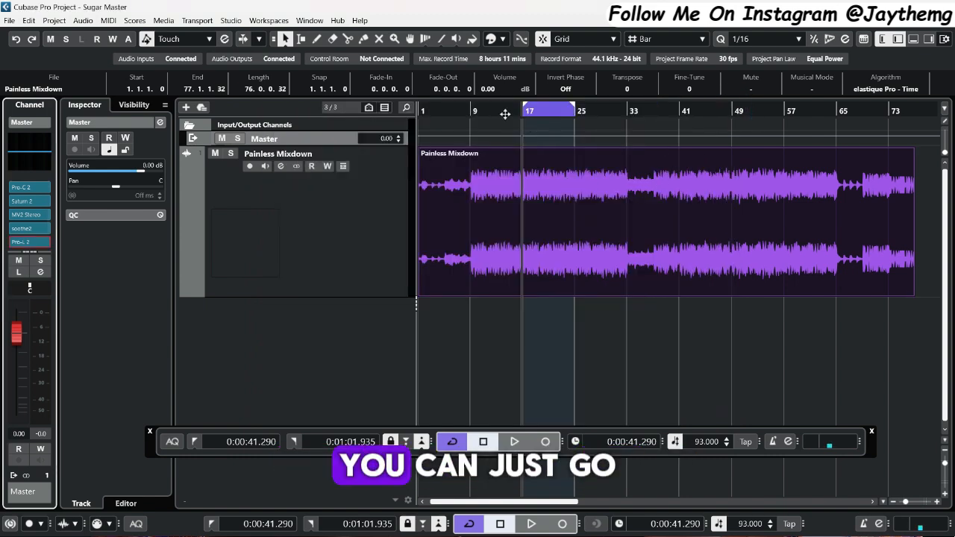
# Play the song from about bar 37, raise the Pro-C 2 threshold slightly on the Master channel and close the compressor.
pyautogui.click(654, 112)
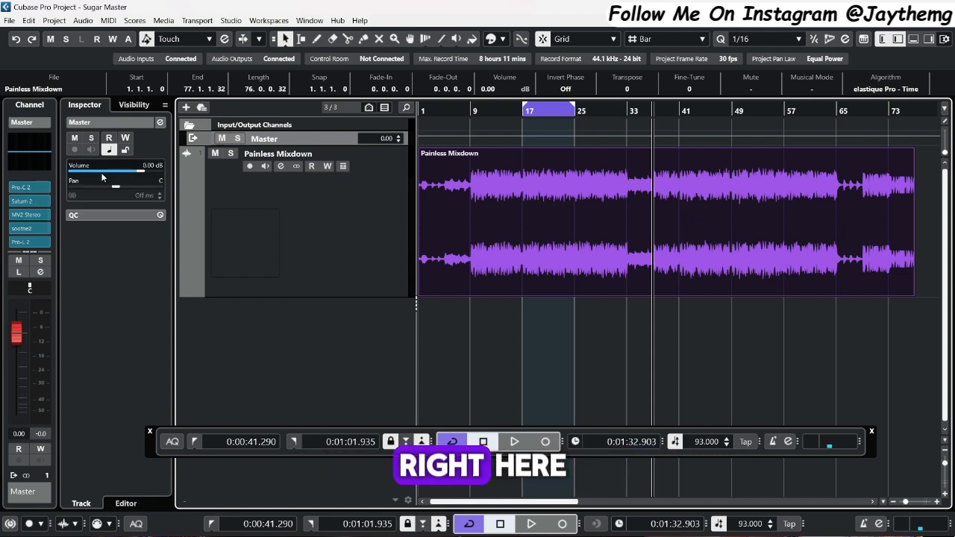
pyautogui.press('space')
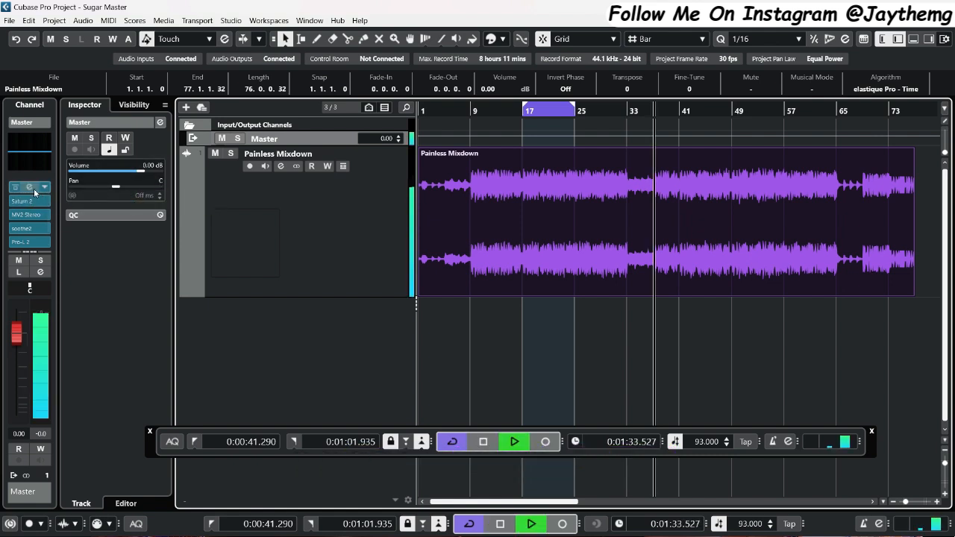
pyautogui.click(31, 186)
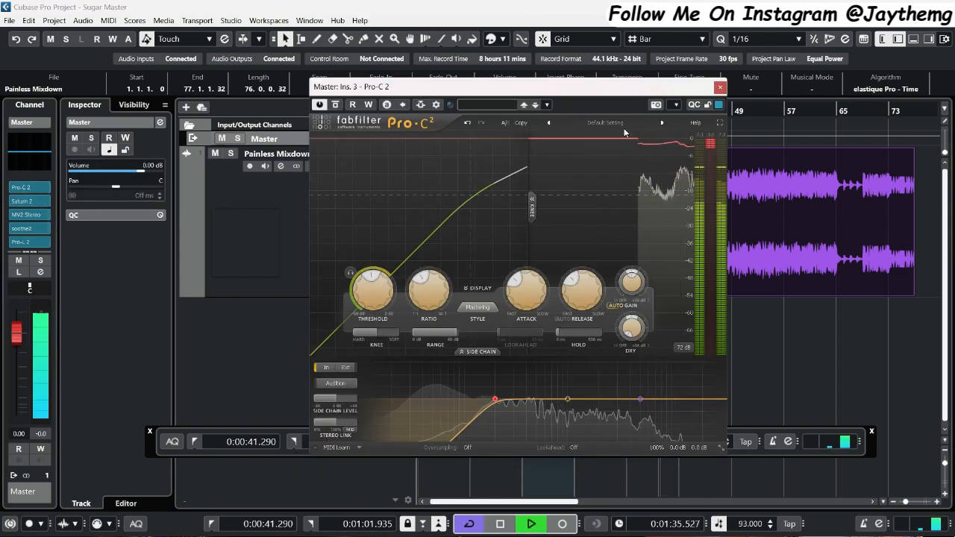
pyautogui.moveTo(364, 287); pyautogui.dragTo(362, 279)
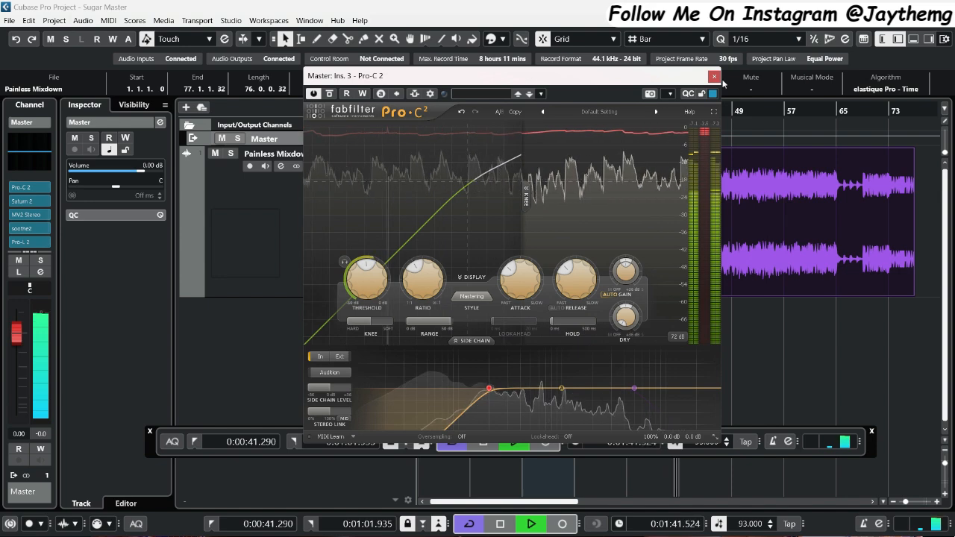
pyautogui.press('XF86AudioLowerVolume')
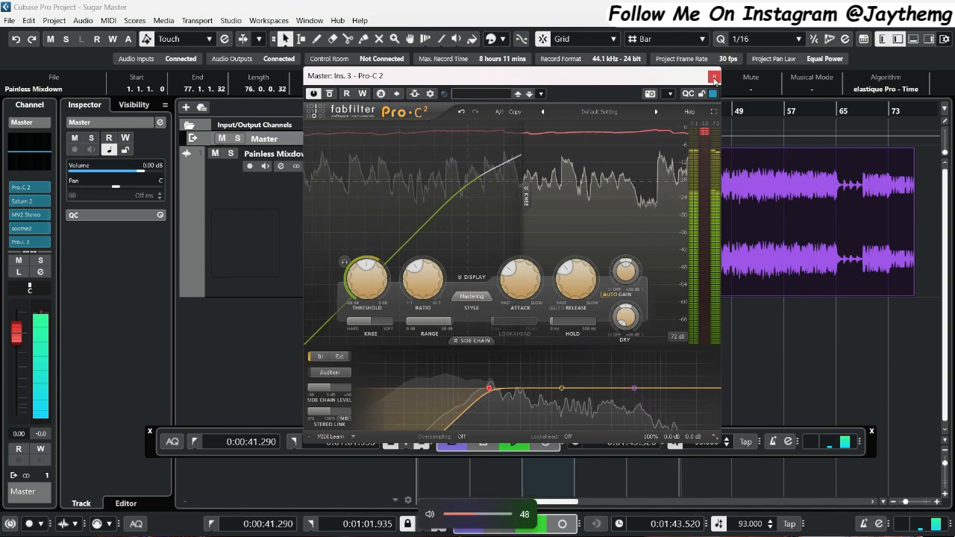
pyautogui.click(714, 78)
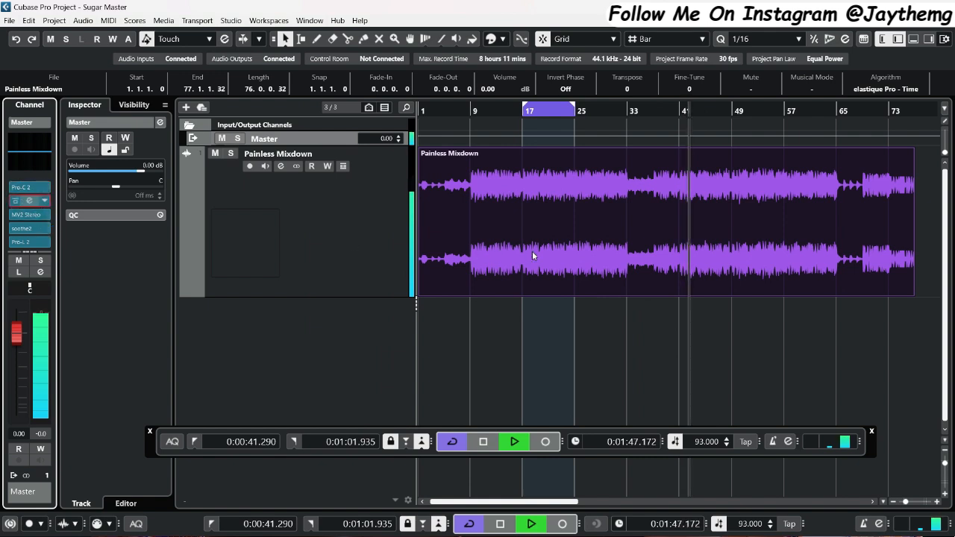
pyautogui.moveTo(712, 363); pyautogui.dragTo(711, 358)
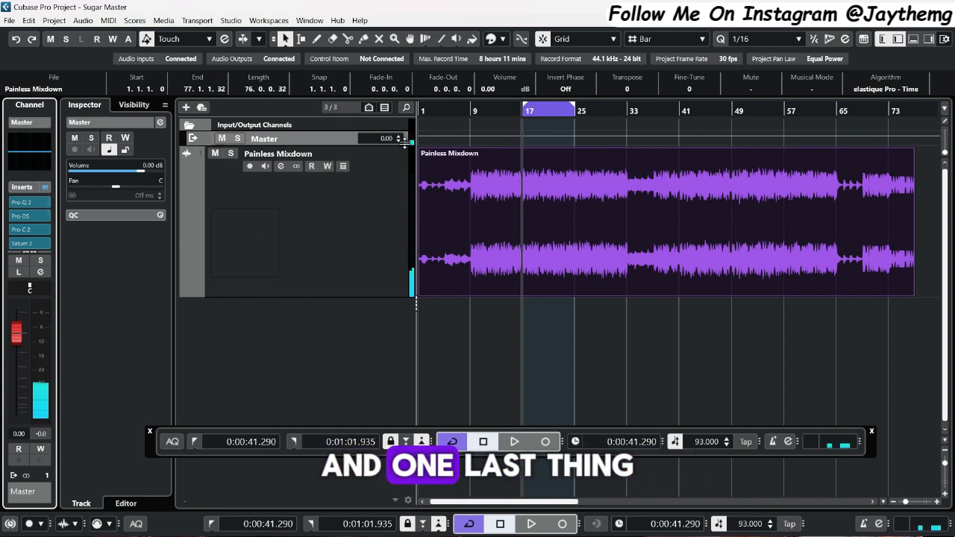
# Enlarge the Master track and draw a short volume automation fade-in from -∞ to 0 dB at the song's start, auditioning it.
pyautogui.moveTo(404, 141); pyautogui.dragTo(404, 211)
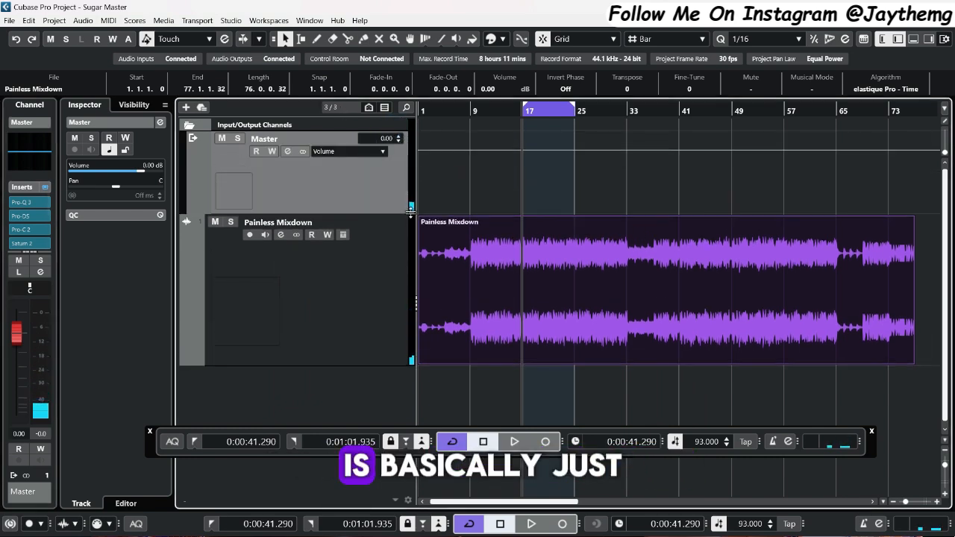
pyautogui.click(444, 109)
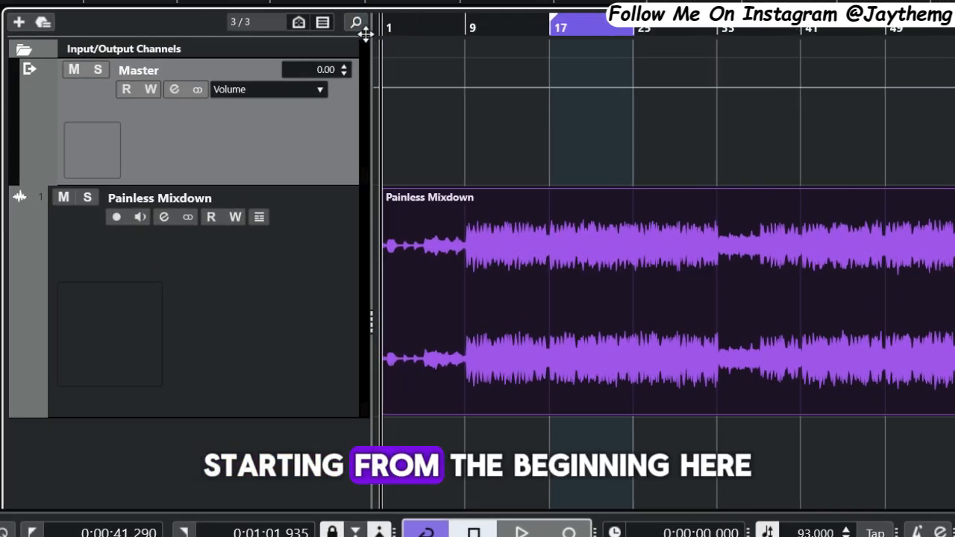
pyautogui.moveTo(390, 22); pyautogui.dragTo(368, 68)
pyautogui.moveTo(375, 109); pyautogui.dragTo(380, 149)
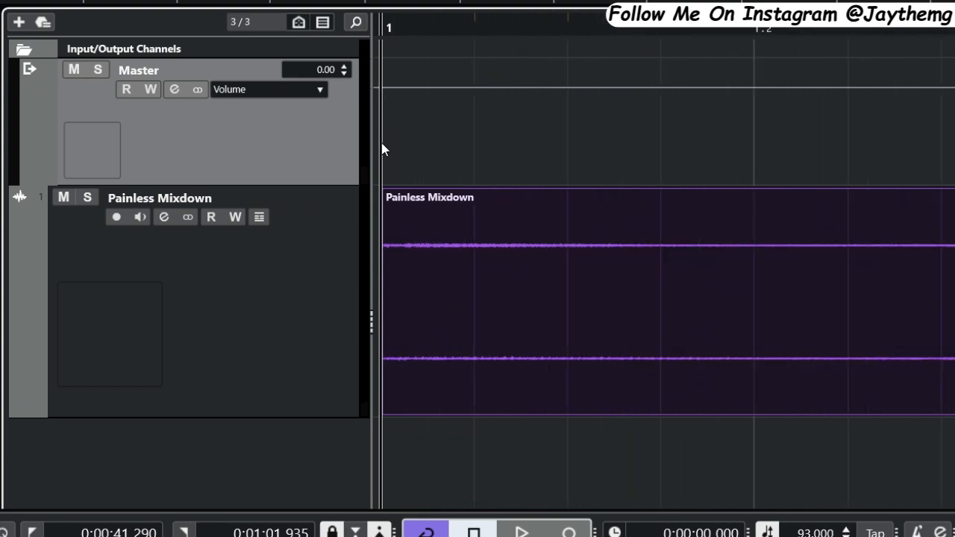
pyautogui.moveTo(397, 27); pyautogui.dragTo(367, 172)
pyautogui.click(439, 87)
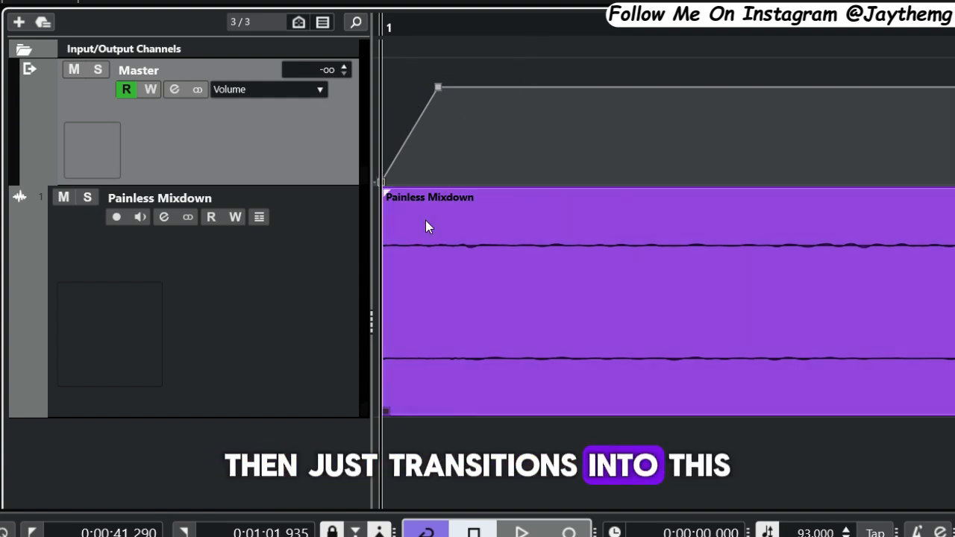
pyautogui.press('space')
pyautogui.press('space')
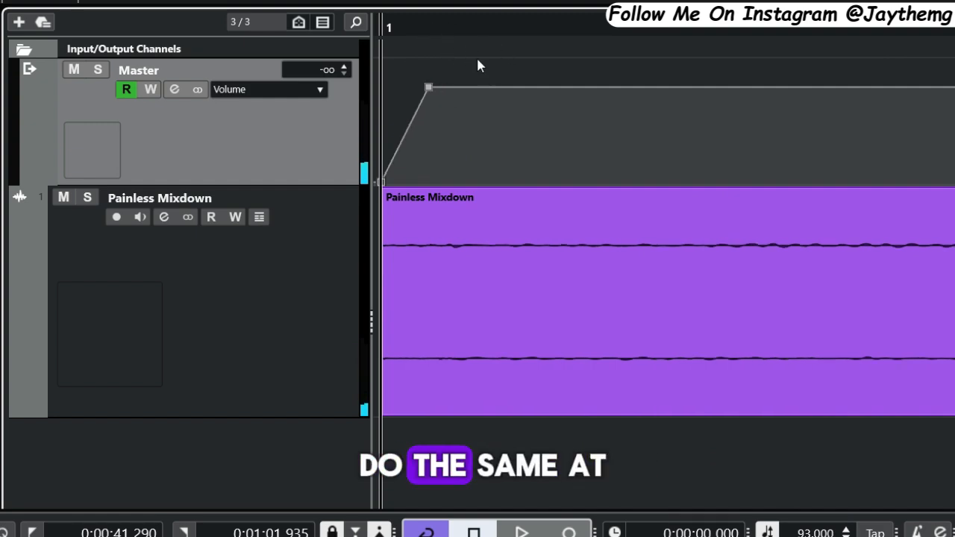
# Draw a volume automation fade-out on the Master track from 0 dB to -∞ at bar 77, near the song's end, and play it.
pyautogui.press('g')
pyautogui.press('g')
pyautogui.press('g')
pyautogui.press('g')
pyautogui.press('g')
pyautogui.press('g')
pyautogui.press('g')
pyautogui.press('g')
pyautogui.press('g')
pyautogui.moveTo(710, 31); pyautogui.dragTo(693, 141)
pyautogui.click(635, 88)
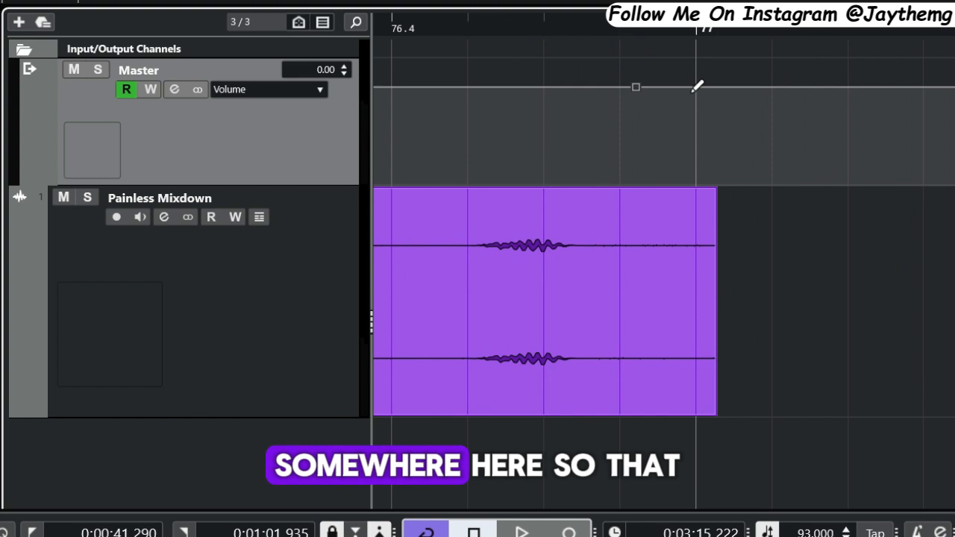
pyautogui.moveTo(694, 87); pyautogui.dragTo(741, 204)
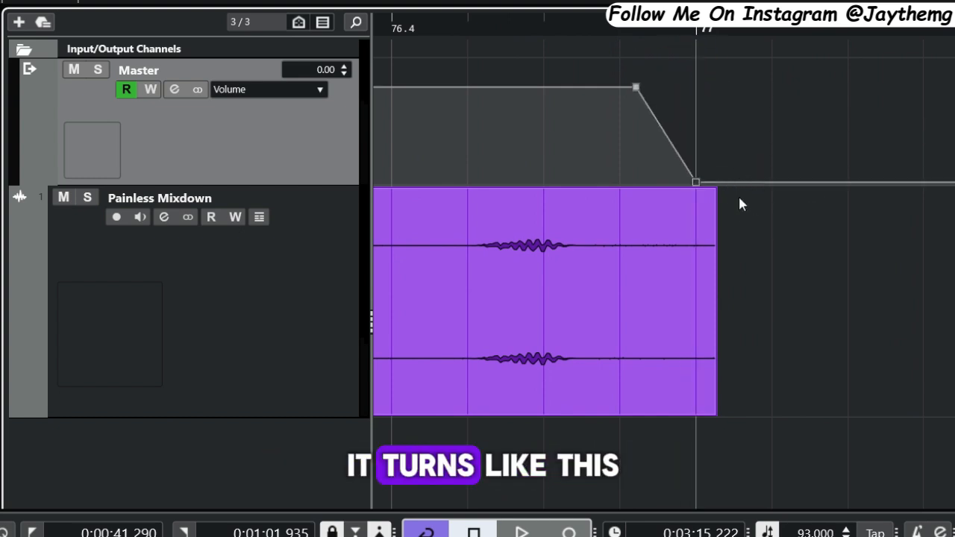
pyautogui.press('space')
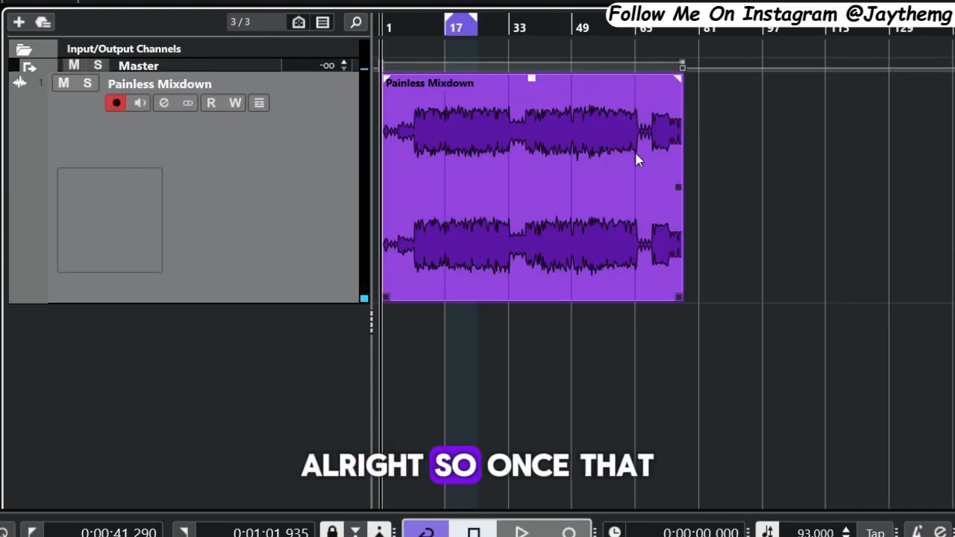
# Select the Painless Mixdown event and set the locators to span the entire song.
pyautogui.click(485, 242)
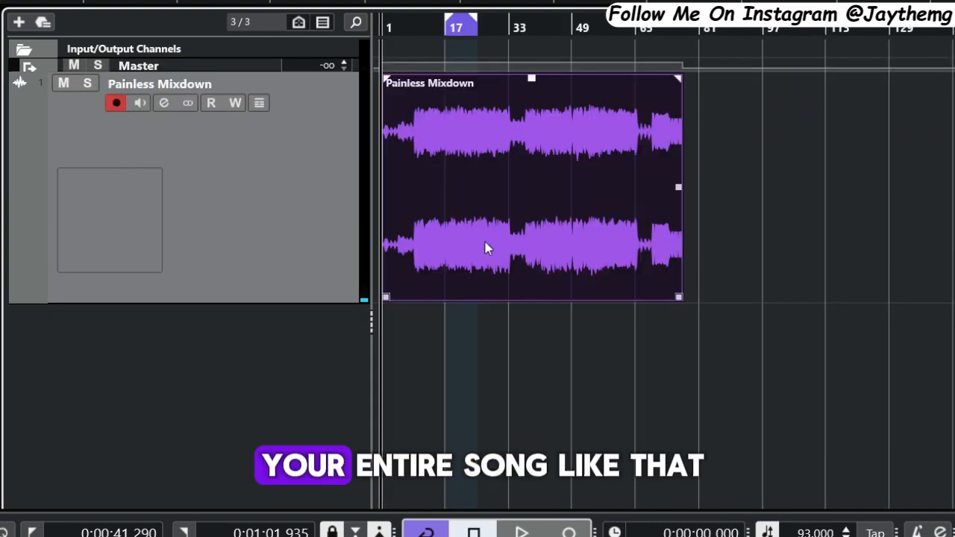
pyautogui.press('p')
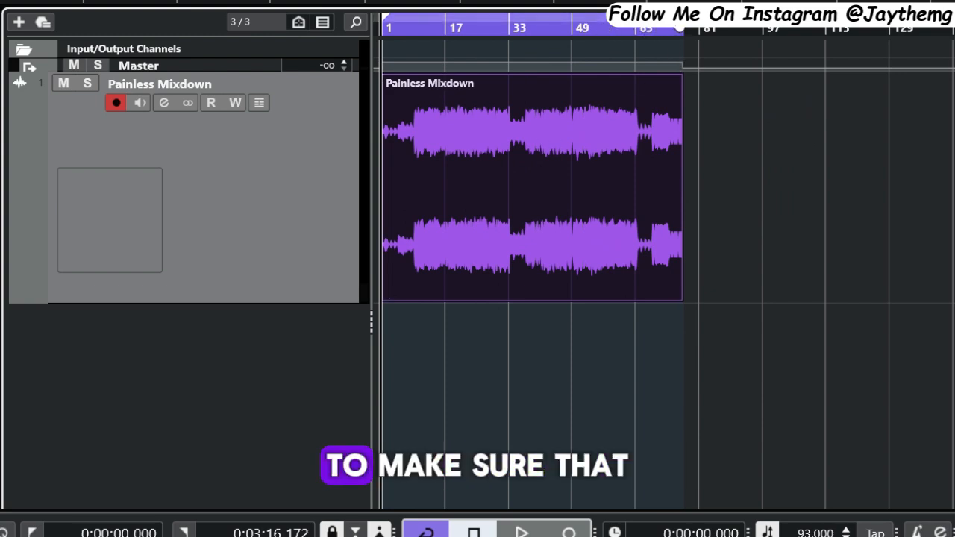
pyautogui.moveTo(645, 30); pyautogui.dragTo(563, 30)
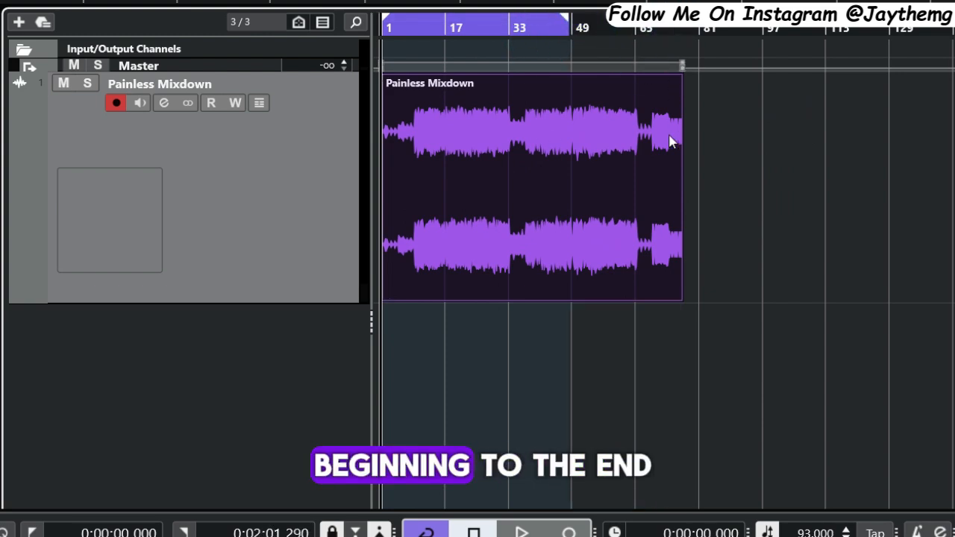
pyautogui.press('p')
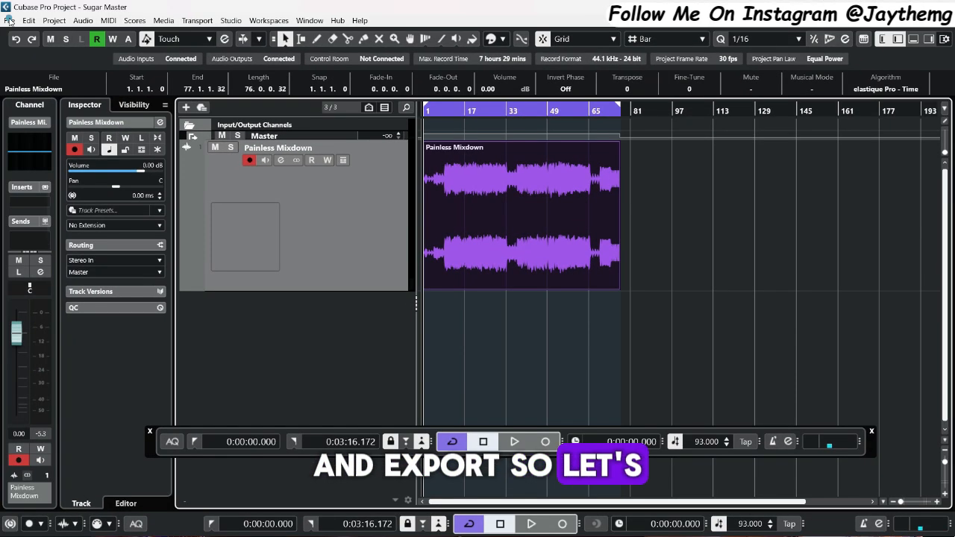
# Open the audio mixdown export, name the file Master and keep the project's Mixdown folder as its location.
pyautogui.click(9, 21)
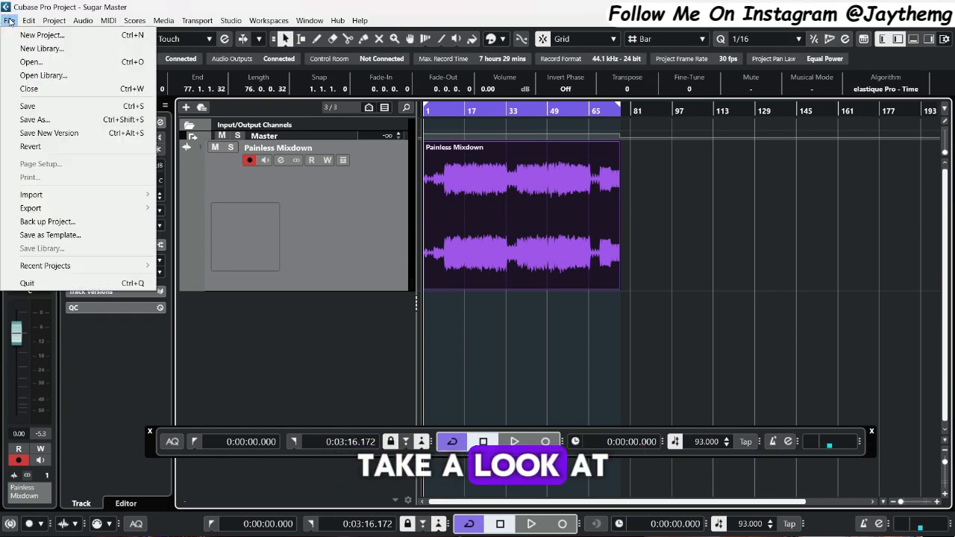
pyautogui.moveTo(118, 208)
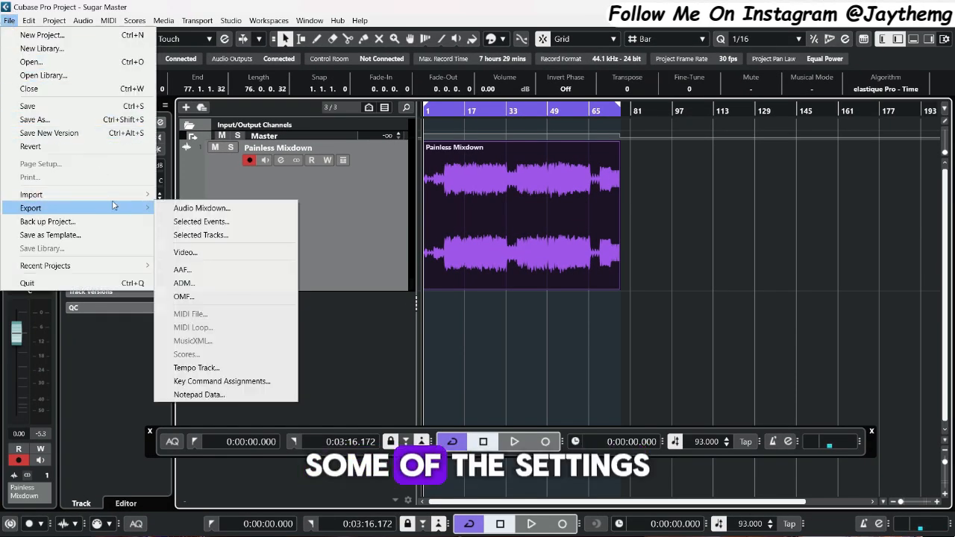
pyautogui.click(172, 208)
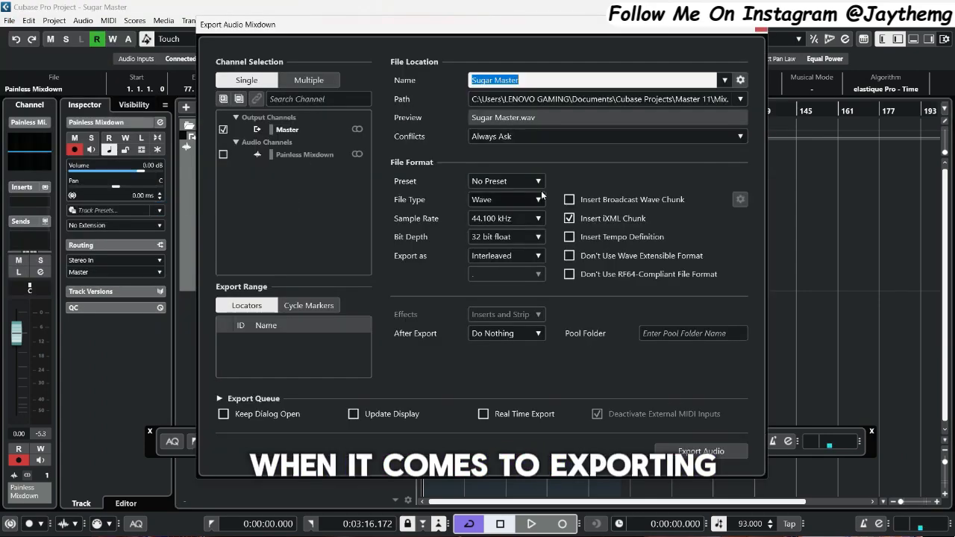
pyautogui.moveTo(495, 80); pyautogui.dragTo(449, 80)
pyautogui.press('BackSpace')
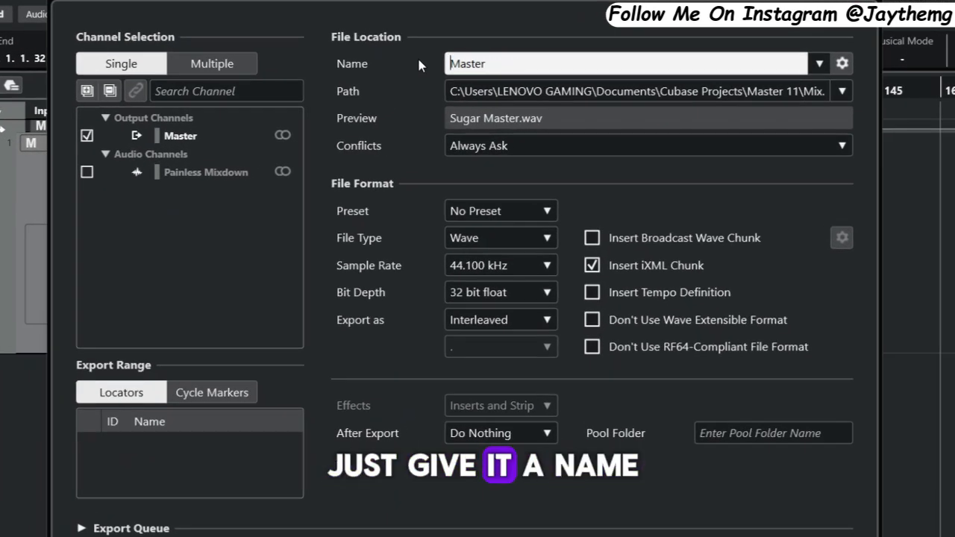
pyautogui.click(841, 90)
pyautogui.click(648, 113)
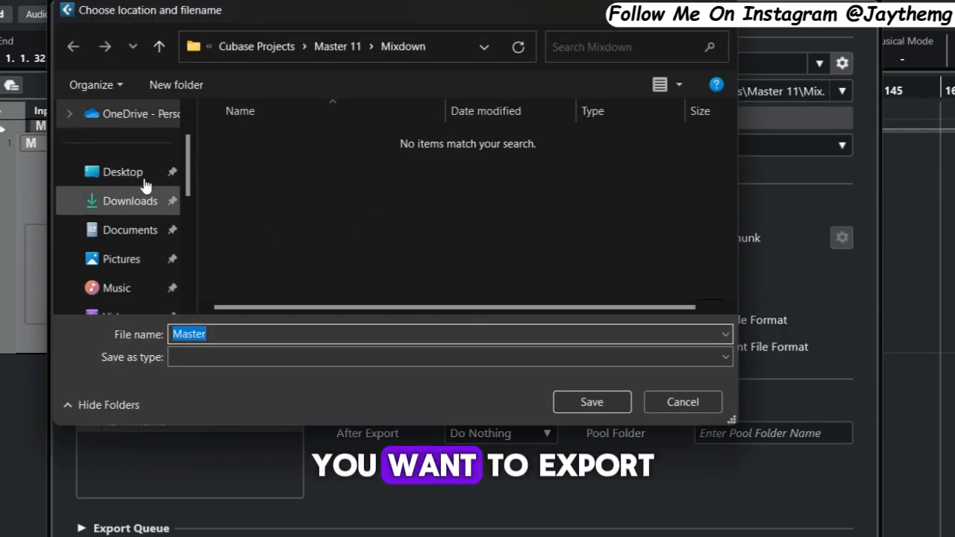
pyautogui.click(591, 401)
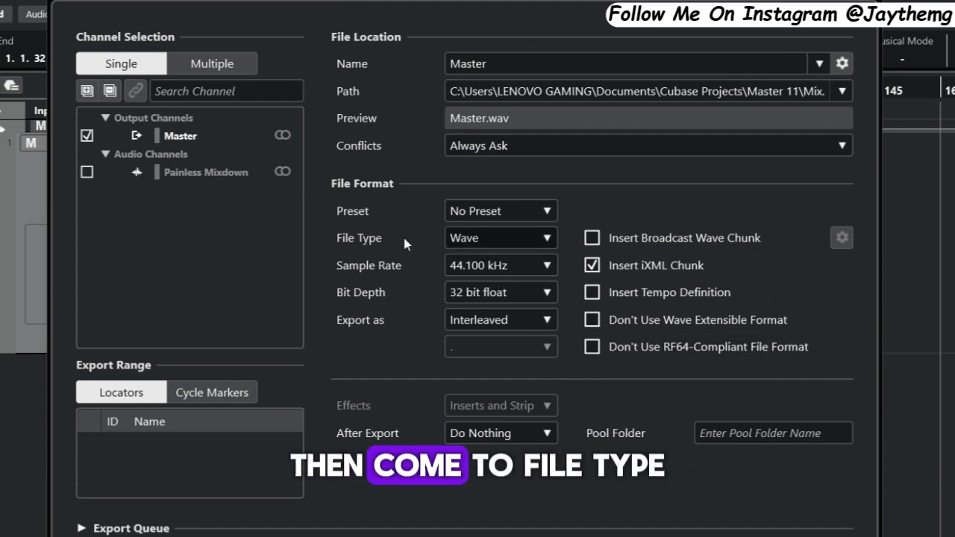
# Set the export file type to MPEG 1 Layer 3 with High-Quality Mode and a bit rate of 320 kB/s.
pyautogui.click(544, 237)
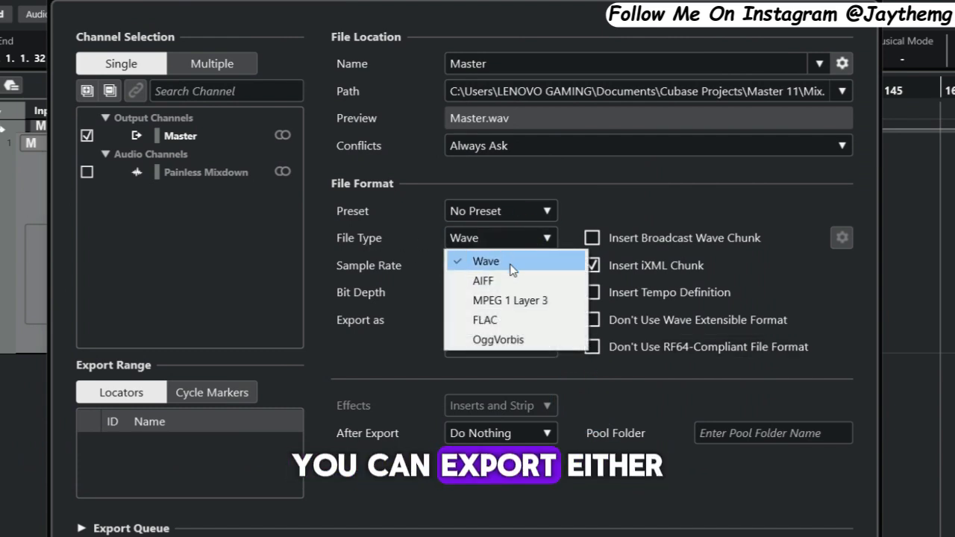
pyautogui.click(535, 302)
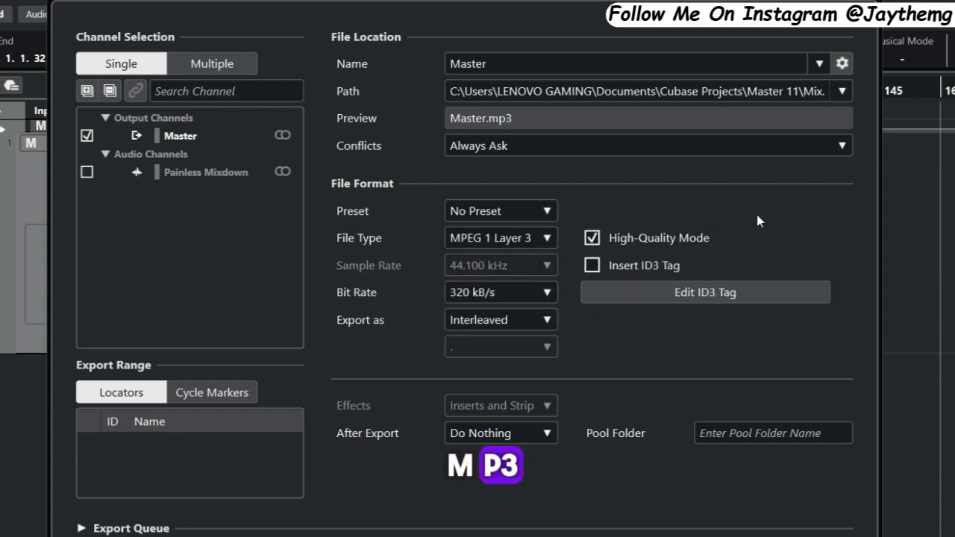
pyautogui.click(592, 238)
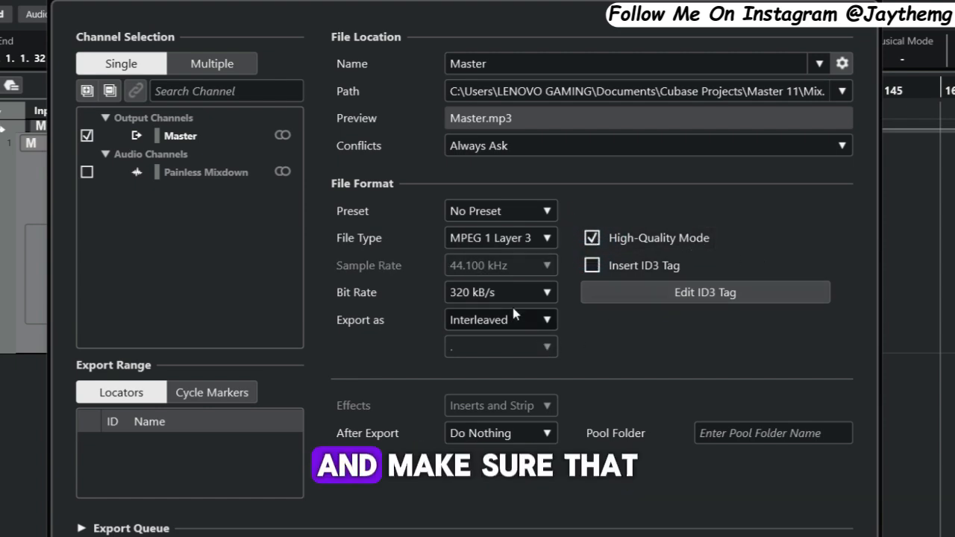
pyautogui.click(492, 296)
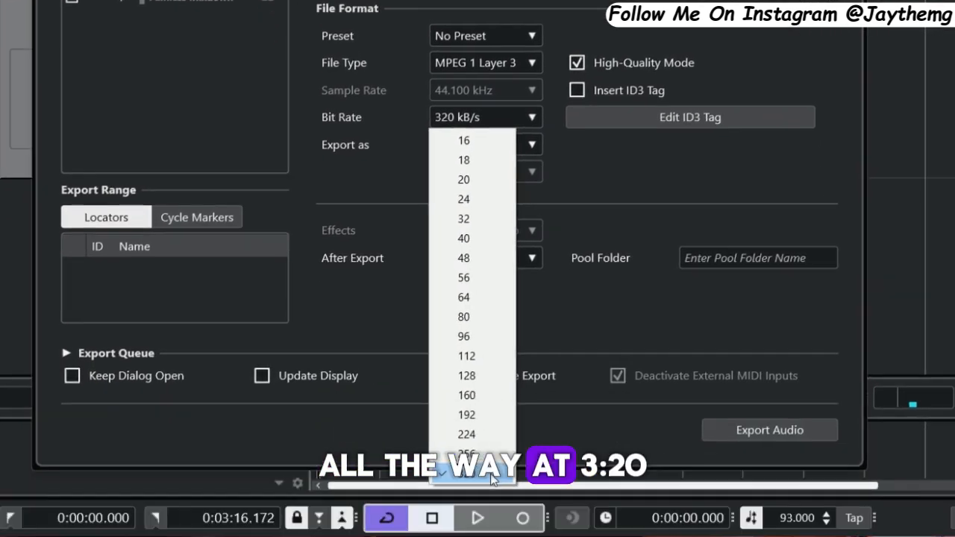
pyautogui.click(504, 536)
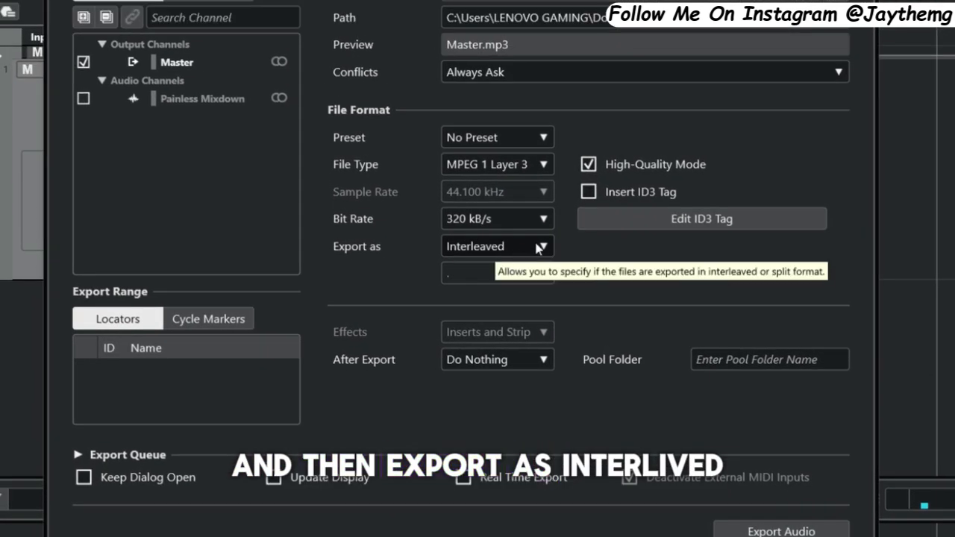
# Keep the channel format as Interleaved and export the Master channel's audio.
pyautogui.click(484, 147)
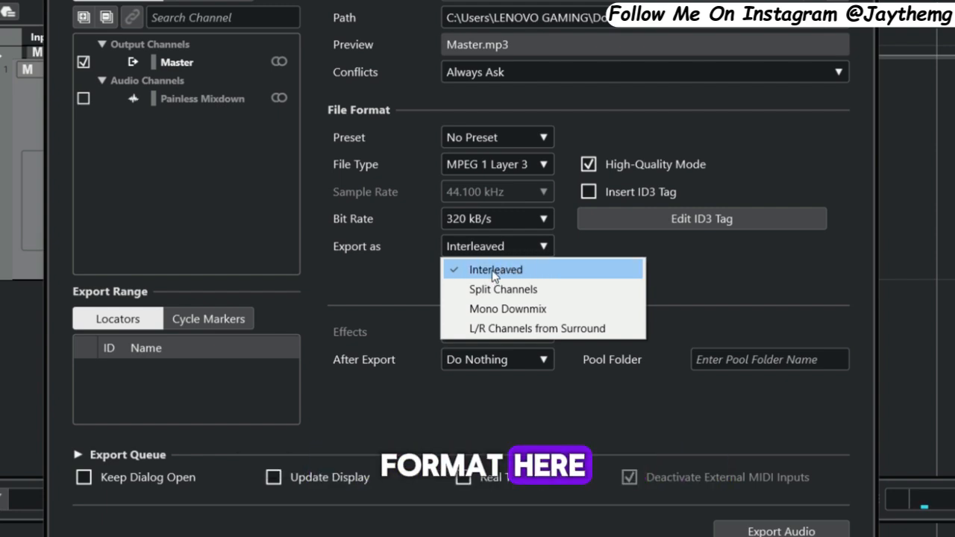
pyautogui.click(488, 250)
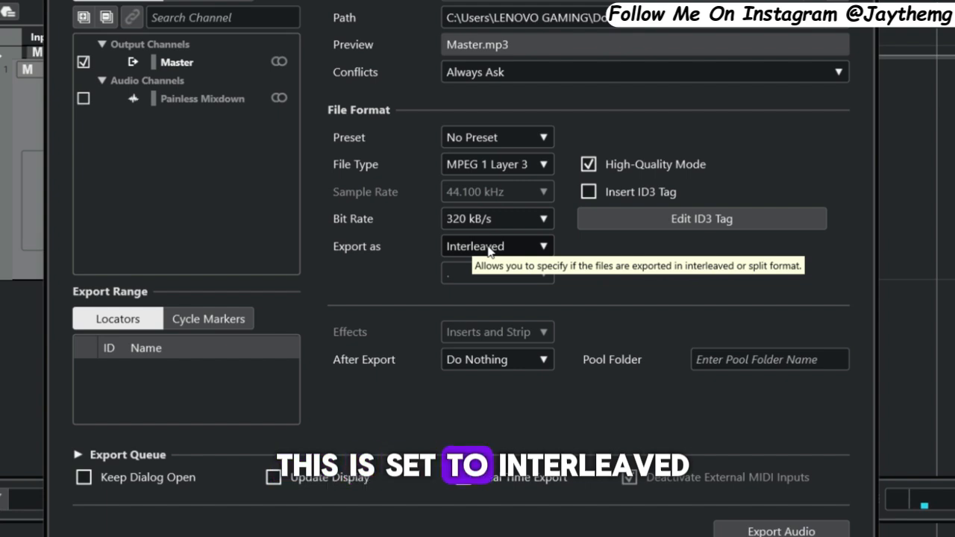
pyautogui.moveTo(507, 16); pyautogui.dragTo(506, 0)
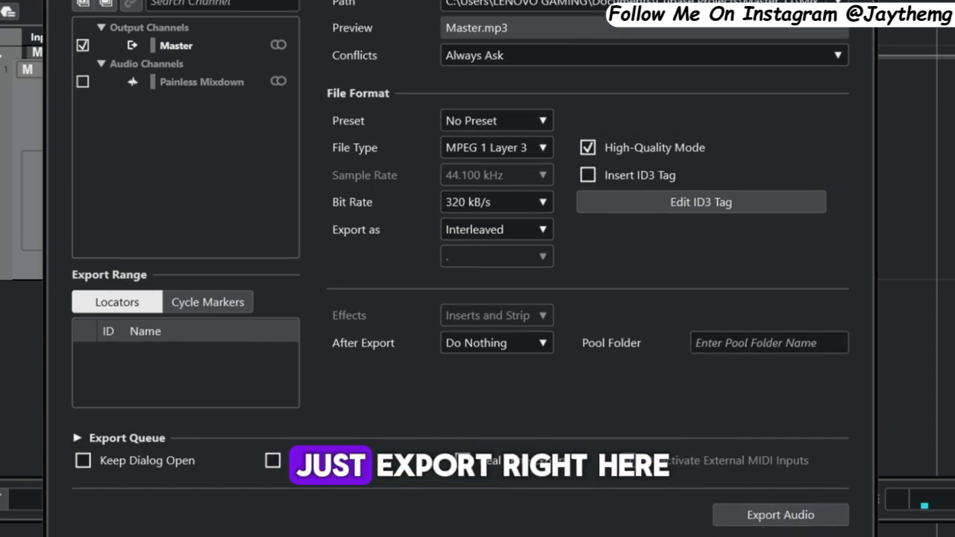
pyautogui.click(778, 515)
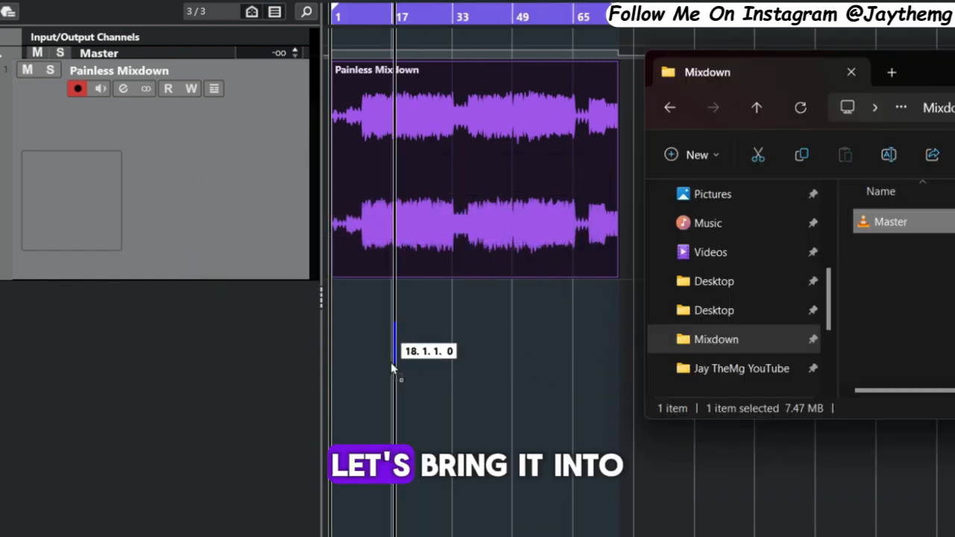
# Import the exported Master file from the Mixdown folder onto a new track, copying it to the project folder, and align it with the song's start.
pyautogui.moveTo(393, 365); pyautogui.dragTo(369, 346)
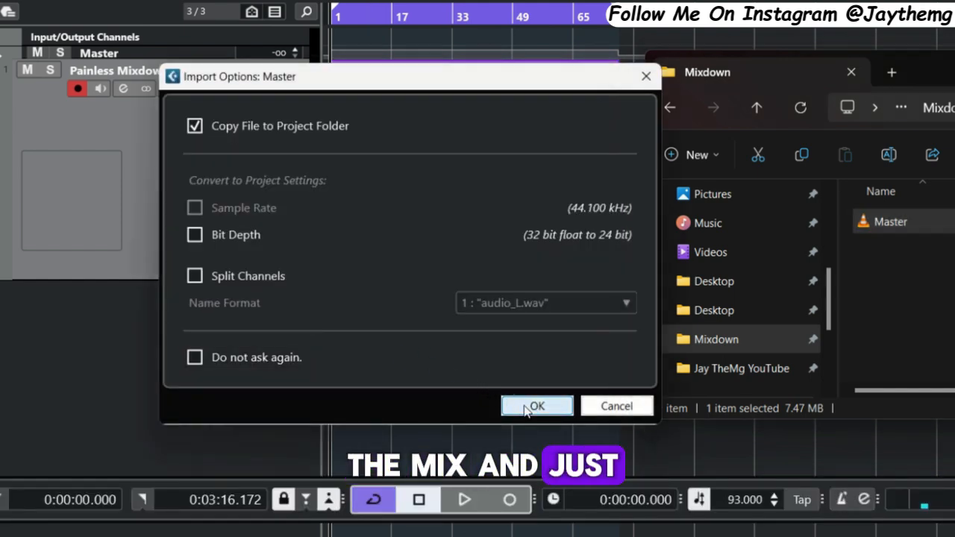
pyautogui.click(534, 405)
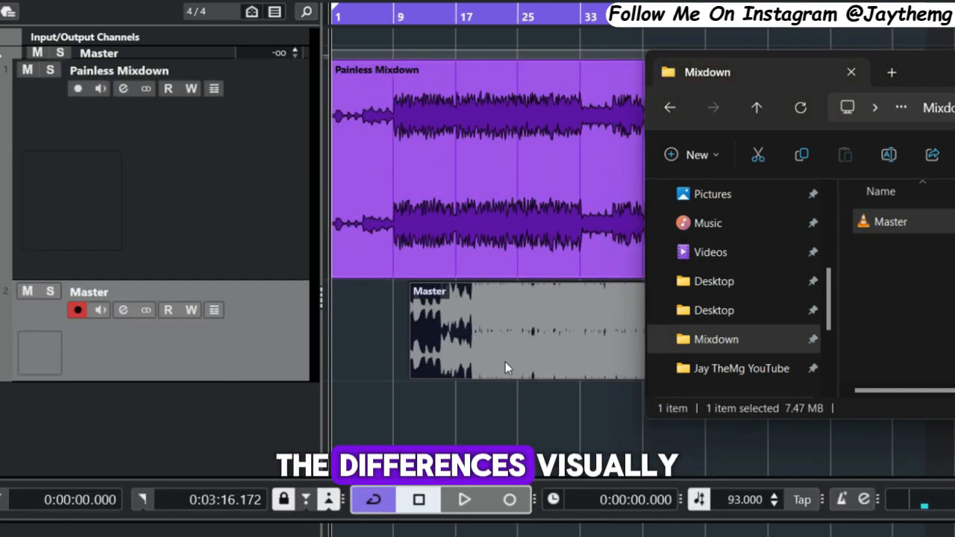
pyautogui.moveTo(605, 333); pyautogui.dragTo(507, 326)
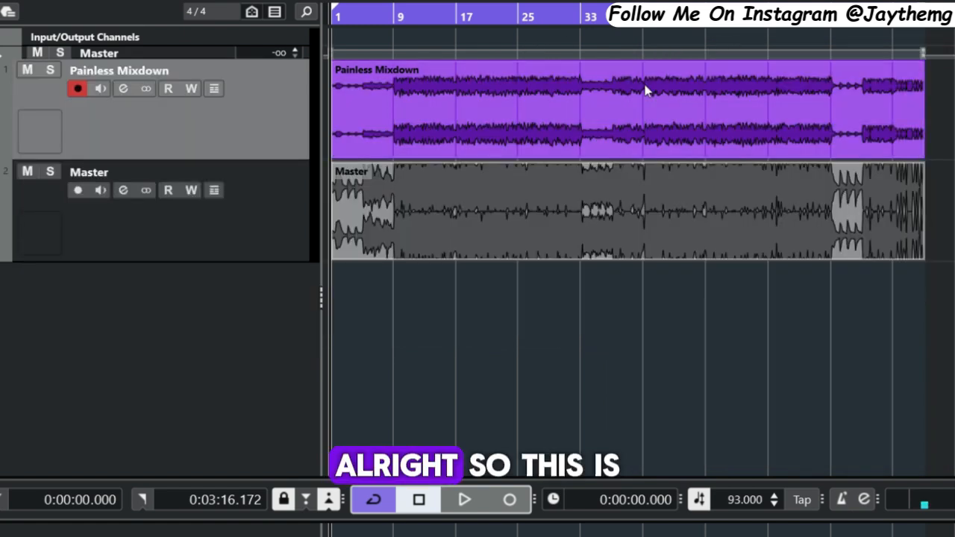
# Compare the mix and master waveforms, and colour the Master event the same purple as the Painless Mixdown event.
pyautogui.click(646, 89)
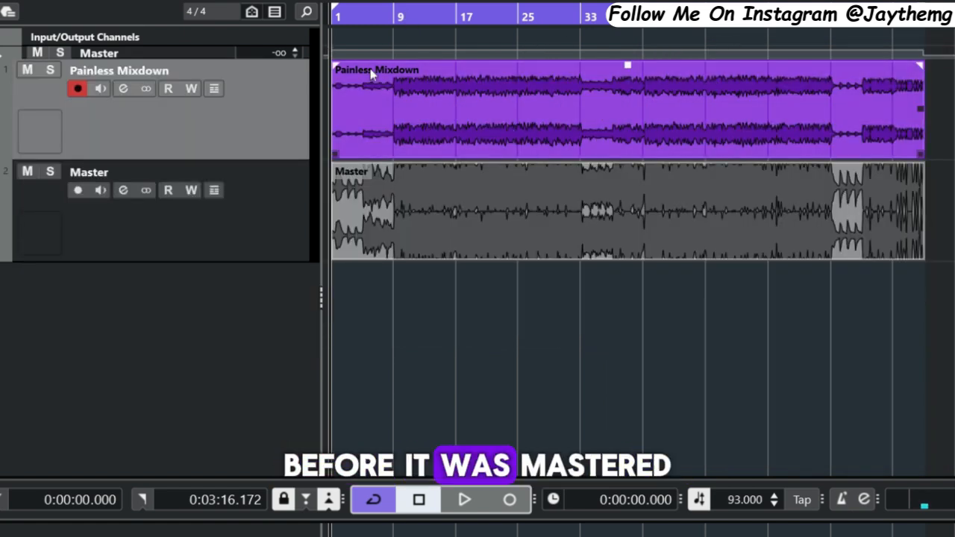
pyautogui.click(445, 204)
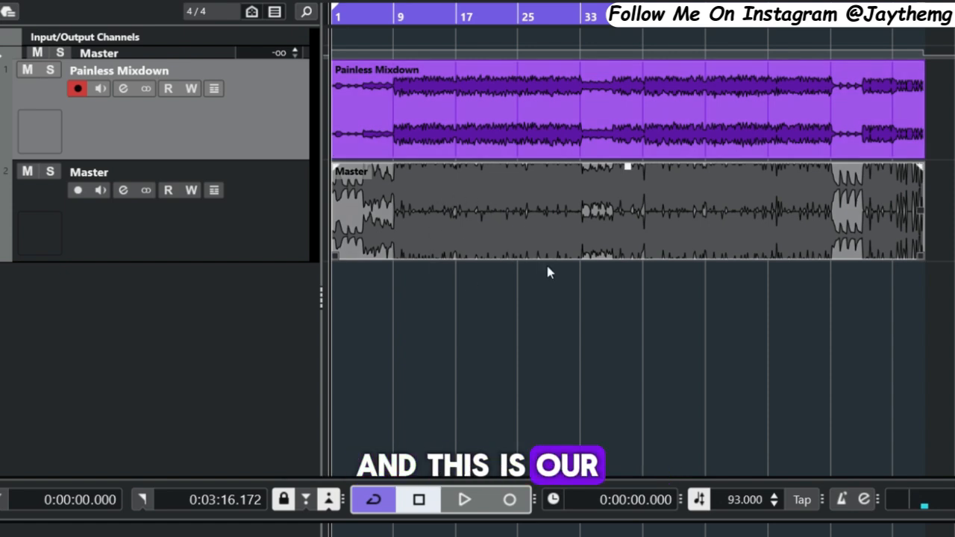
pyautogui.click(586, 207)
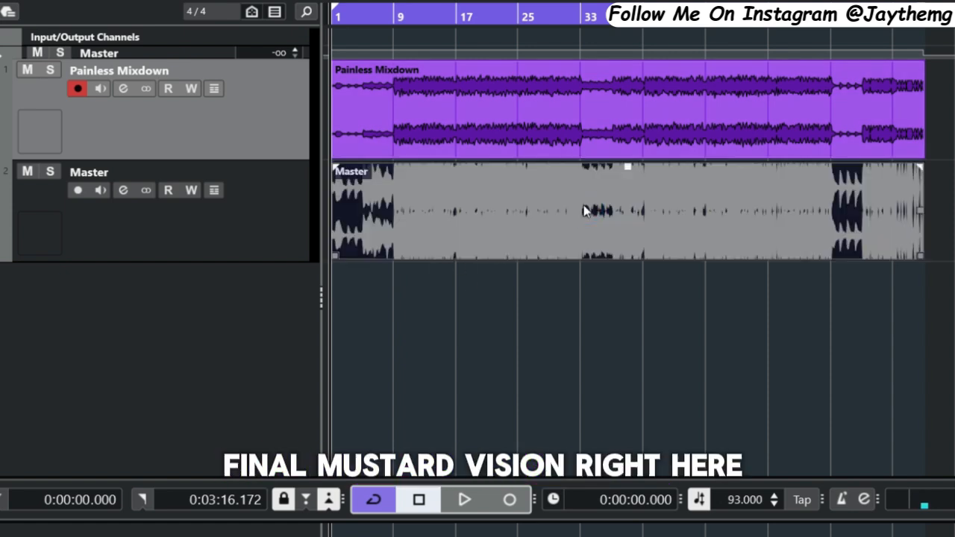
pyautogui.click(542, 1)
pyautogui.click(498, 2)
pyautogui.click(528, 291)
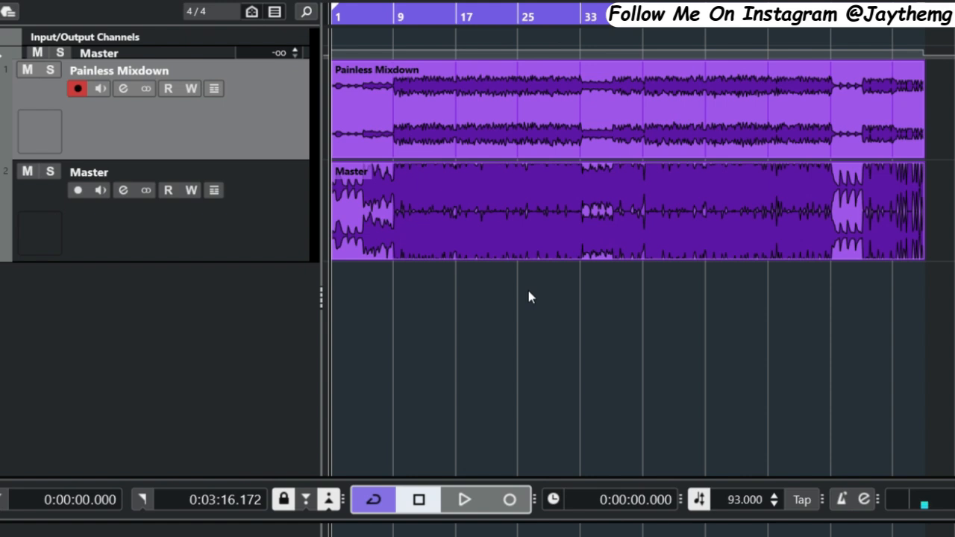